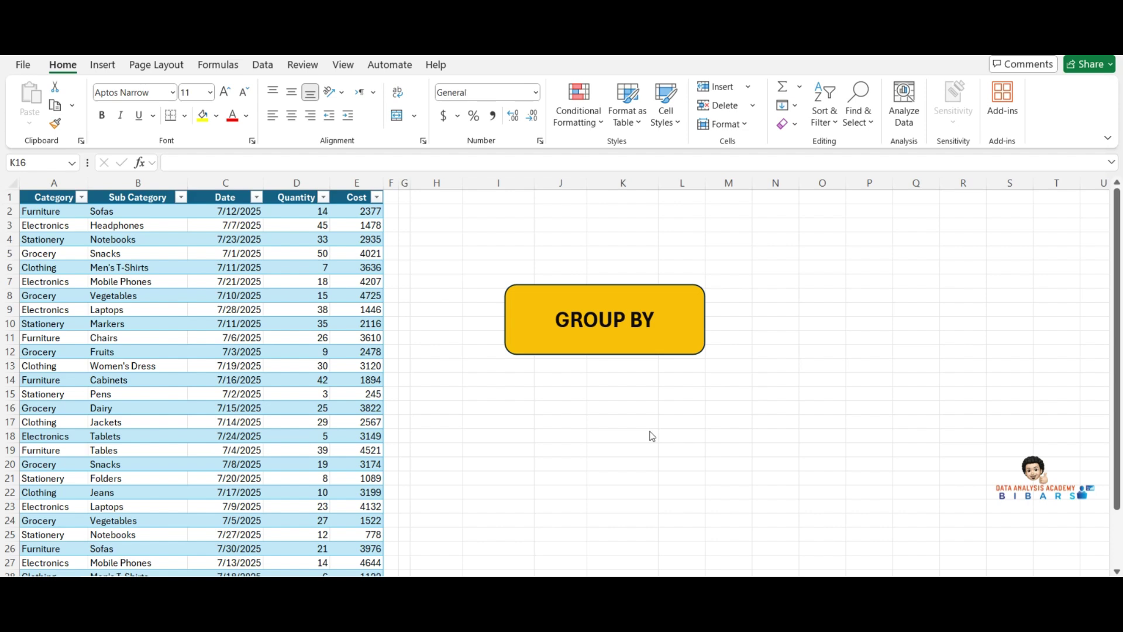
Step: Enter a GROUPBY formula in cell I3 that groups by the table's Category column and sums the Cost column
left_click(652, 408)
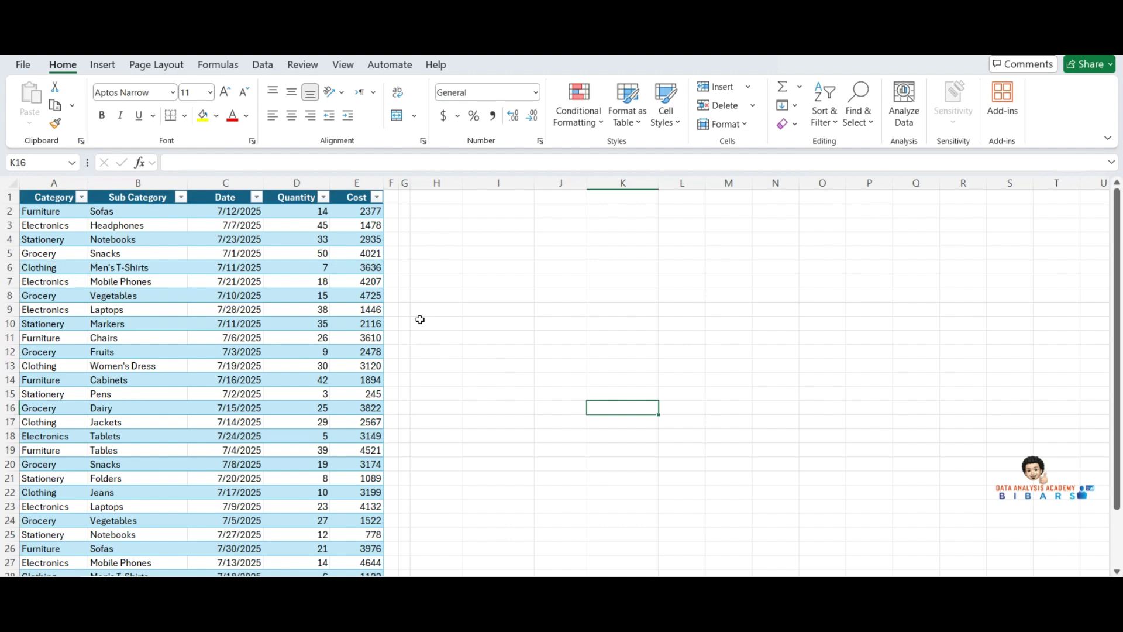
left_click(484, 229)
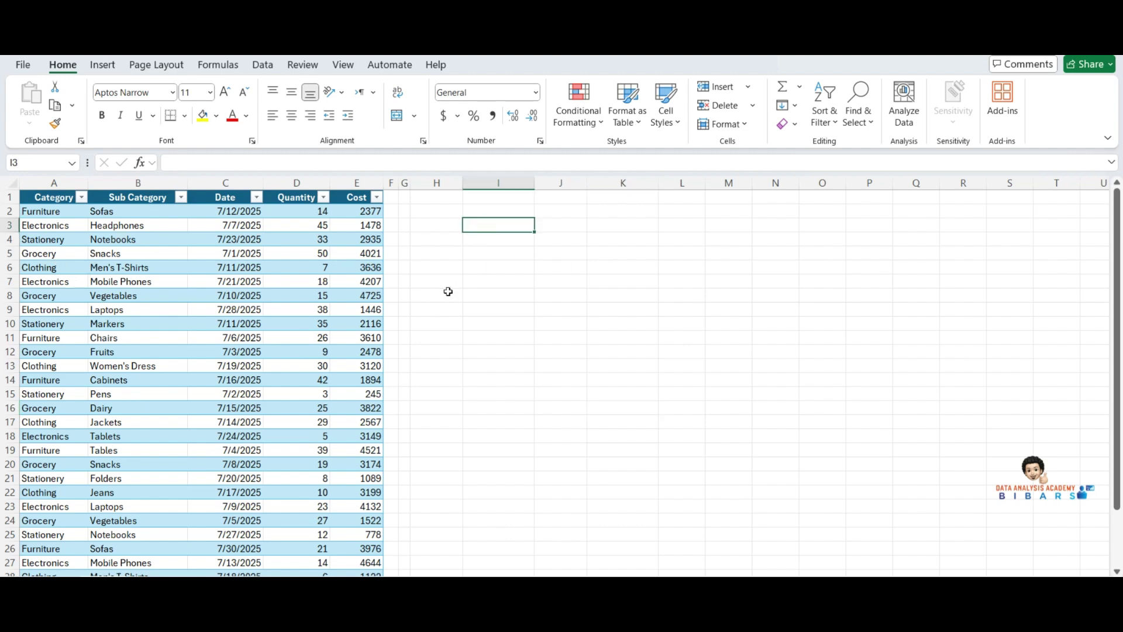
type("=gr")
key("Tab")
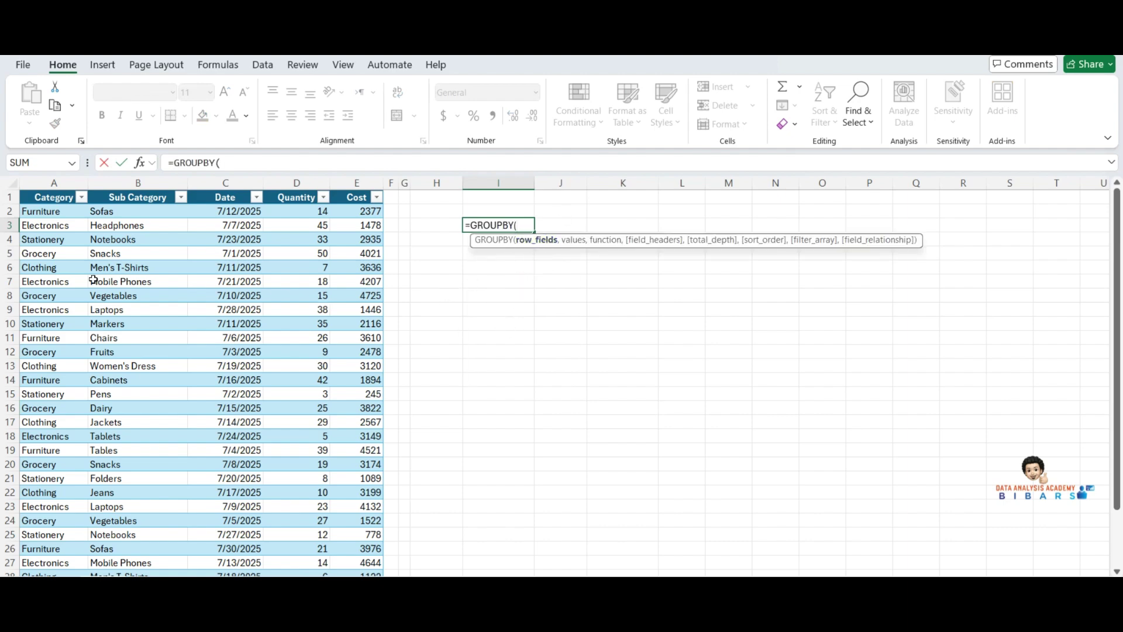
left_click(53, 189)
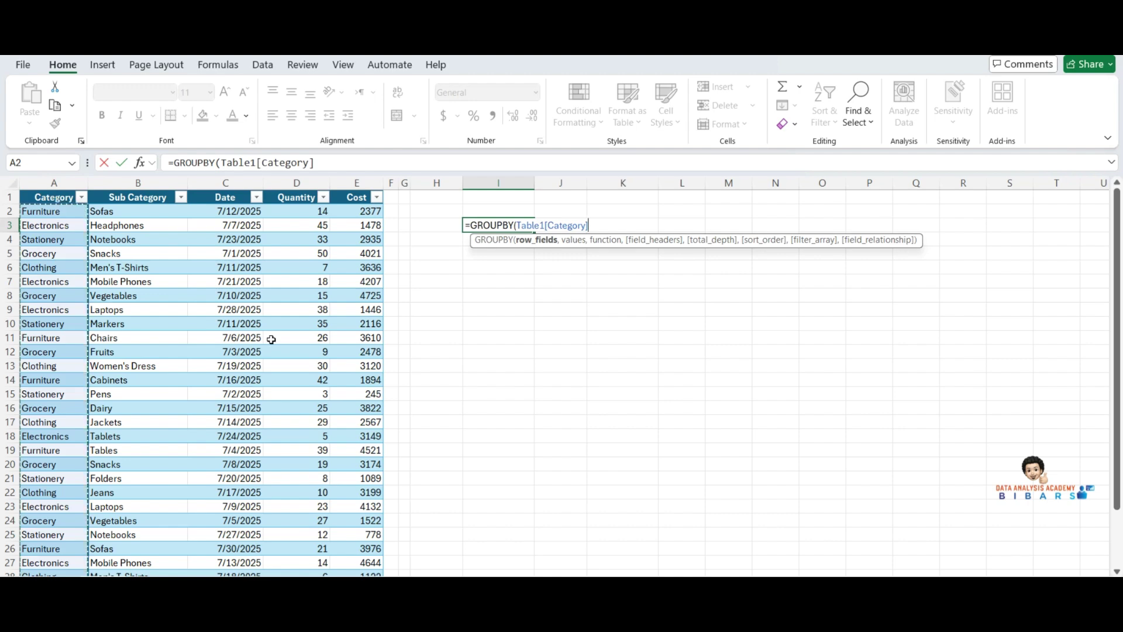
type(",")
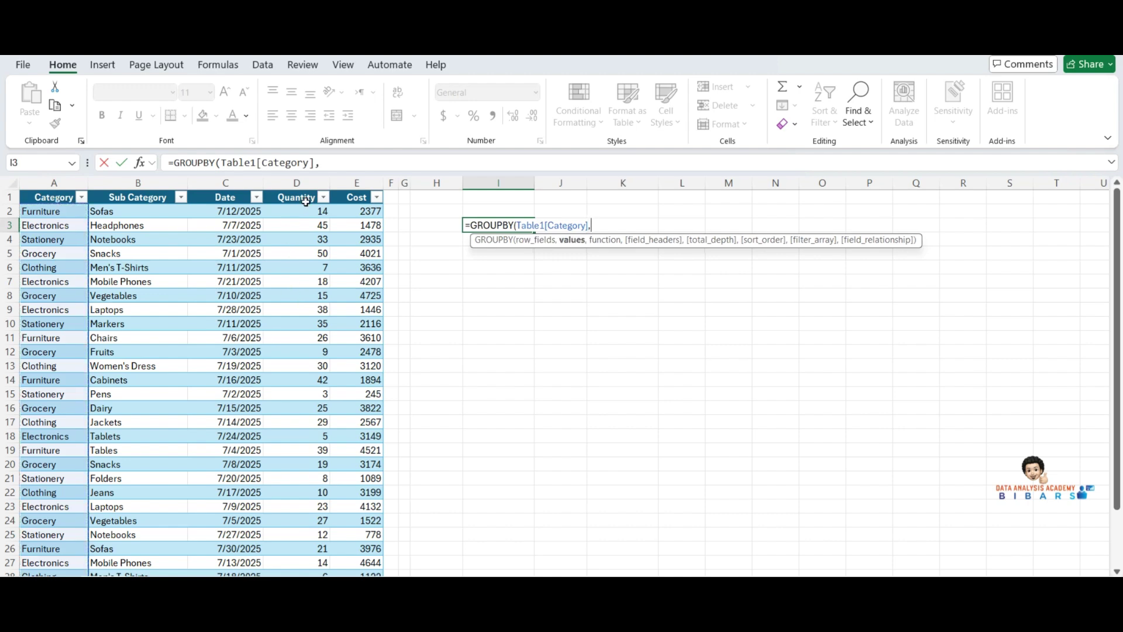
left_click(361, 187)
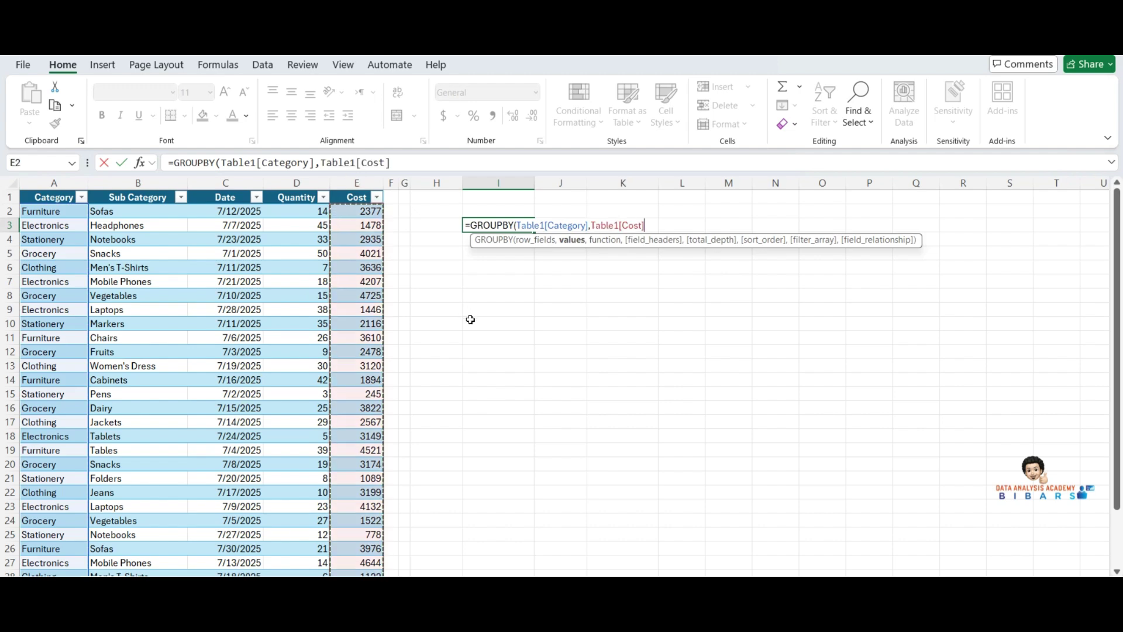
type(",")
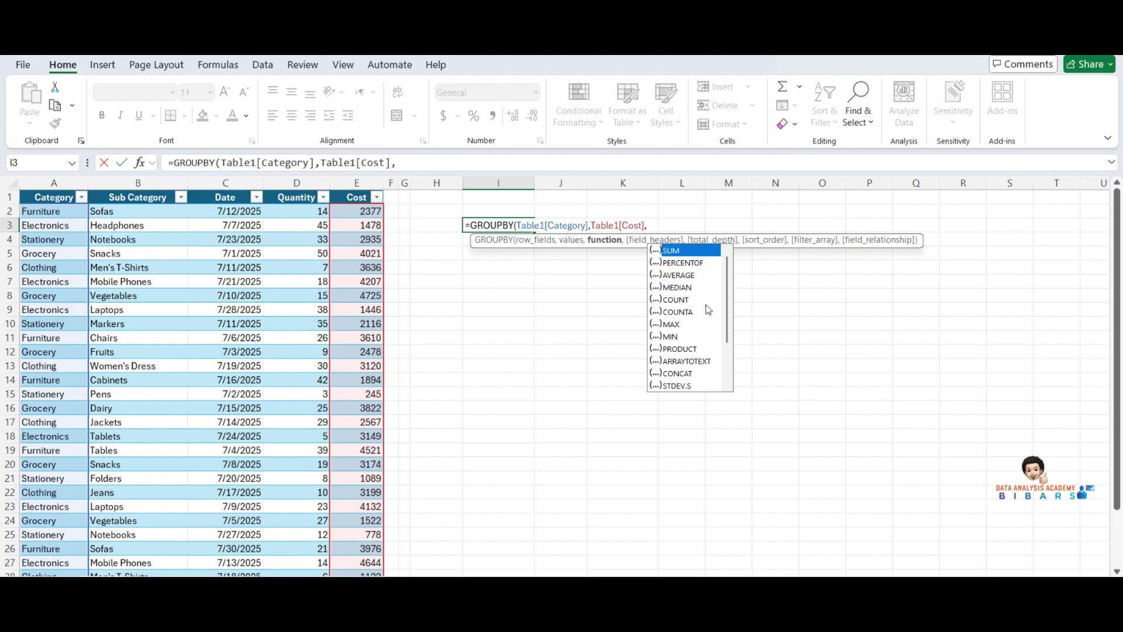
double_click(673, 253)
key("Return")
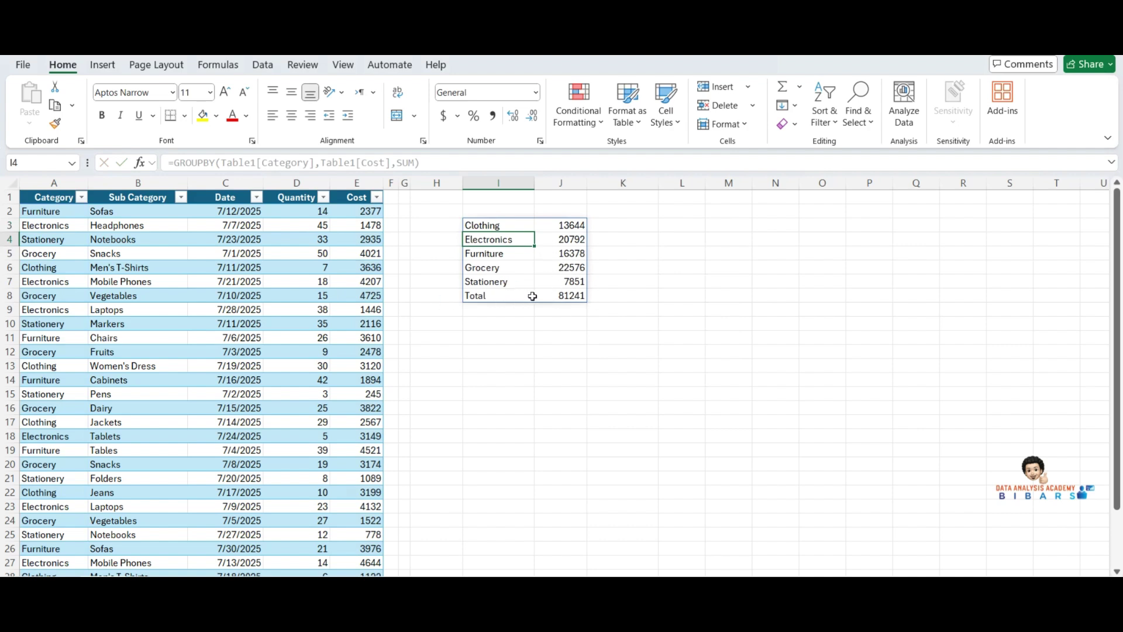
Step: Change the aggregation function of the GROUPBY formula in I3 to AVERAGE
double_click(494, 226)
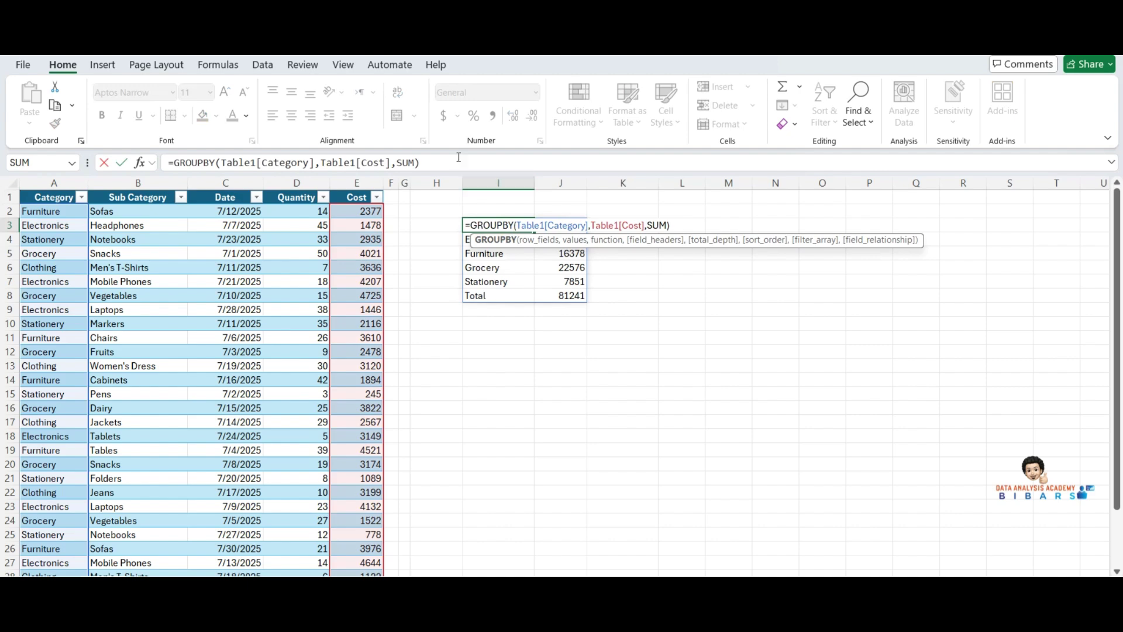
left_click(415, 165)
double_click(410, 164)
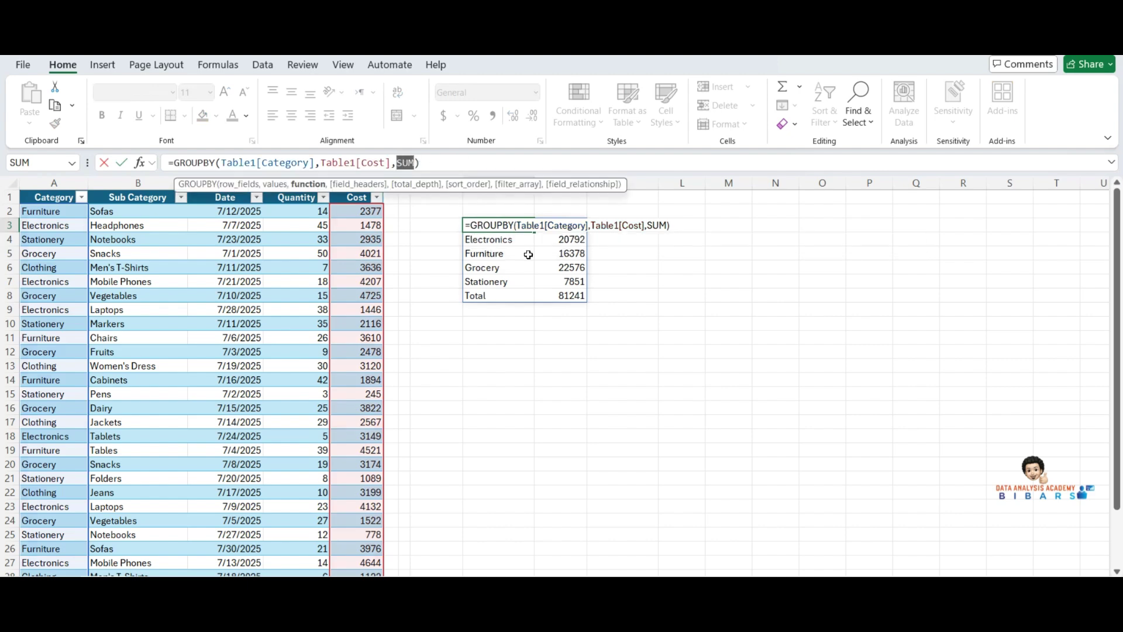
key("BackSpace")
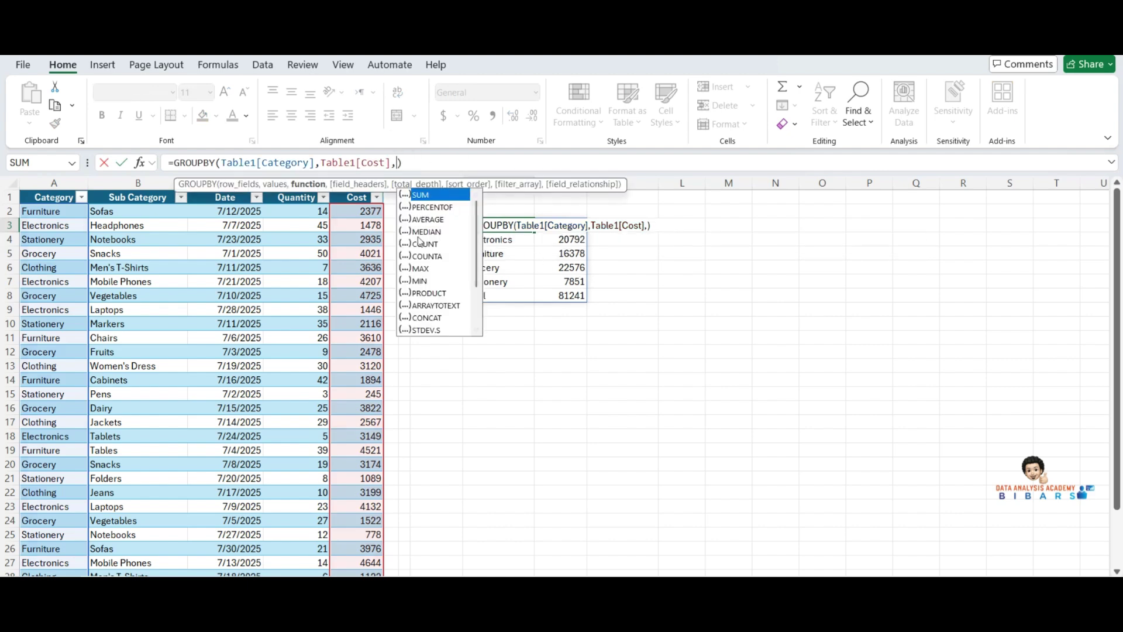
double_click(429, 219)
key("Return")
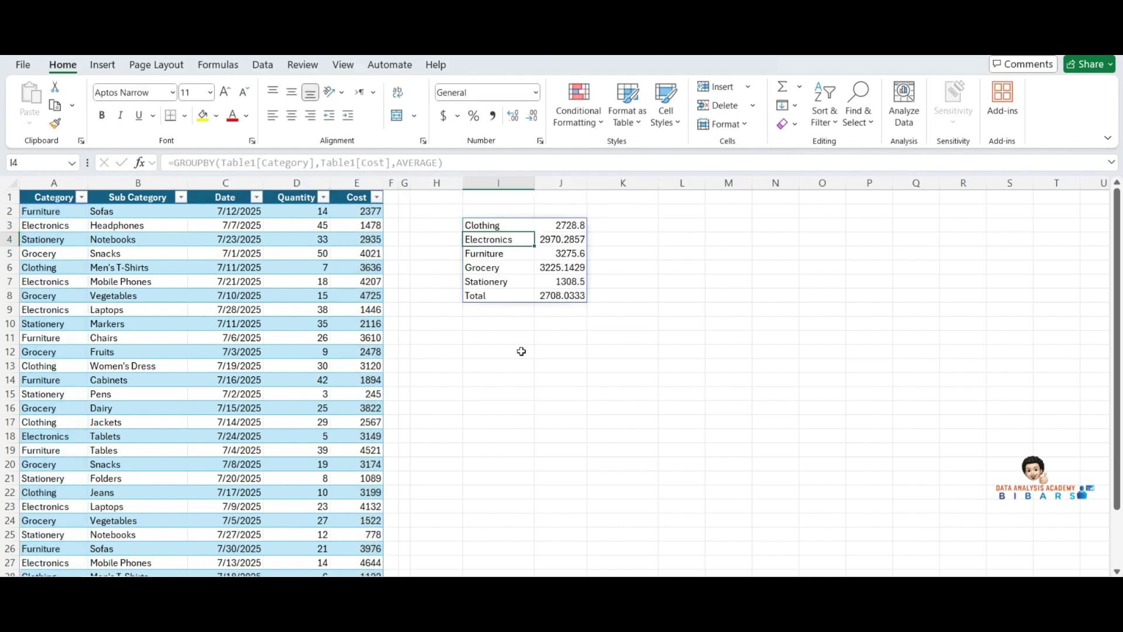
Step: Switch the GROUPBY formula's function in I3 to PERCENTOF and format the results in J3:J8 as whole percentages
double_click(496, 223)
left_click(435, 163)
left_click_drag(437, 163, 396, 163)
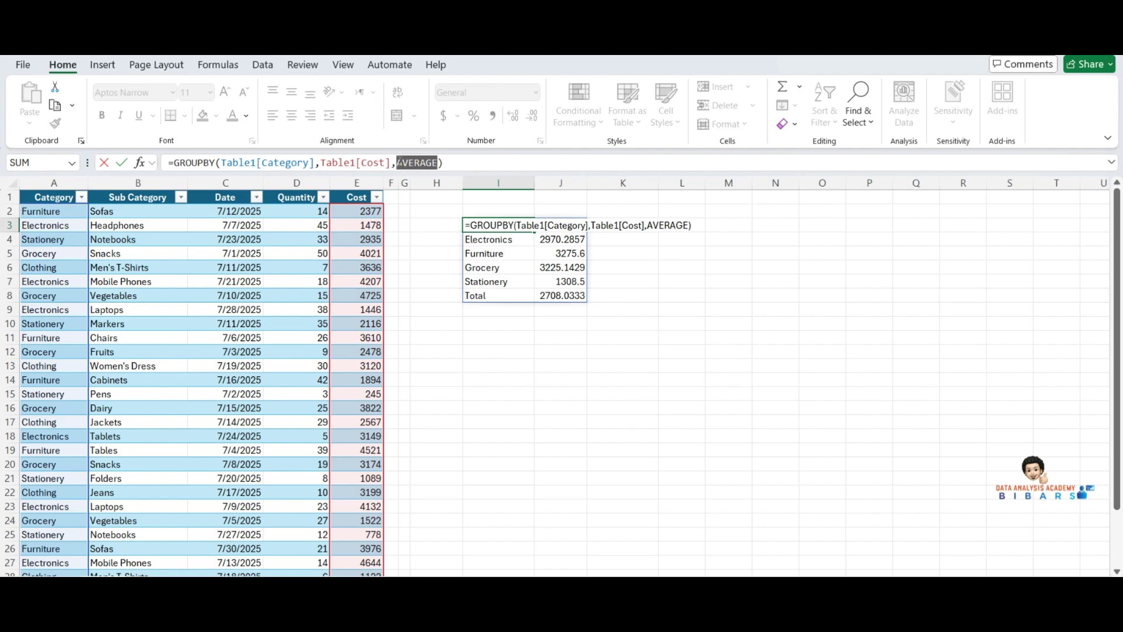
key("BackSpace")
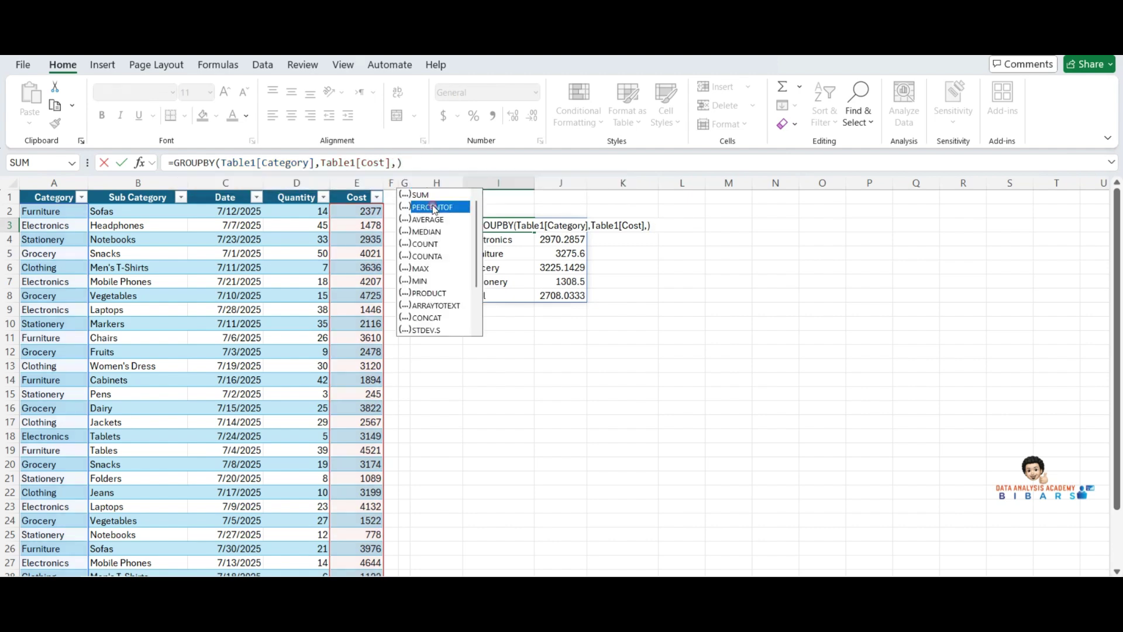
double_click(433, 206)
key("Return")
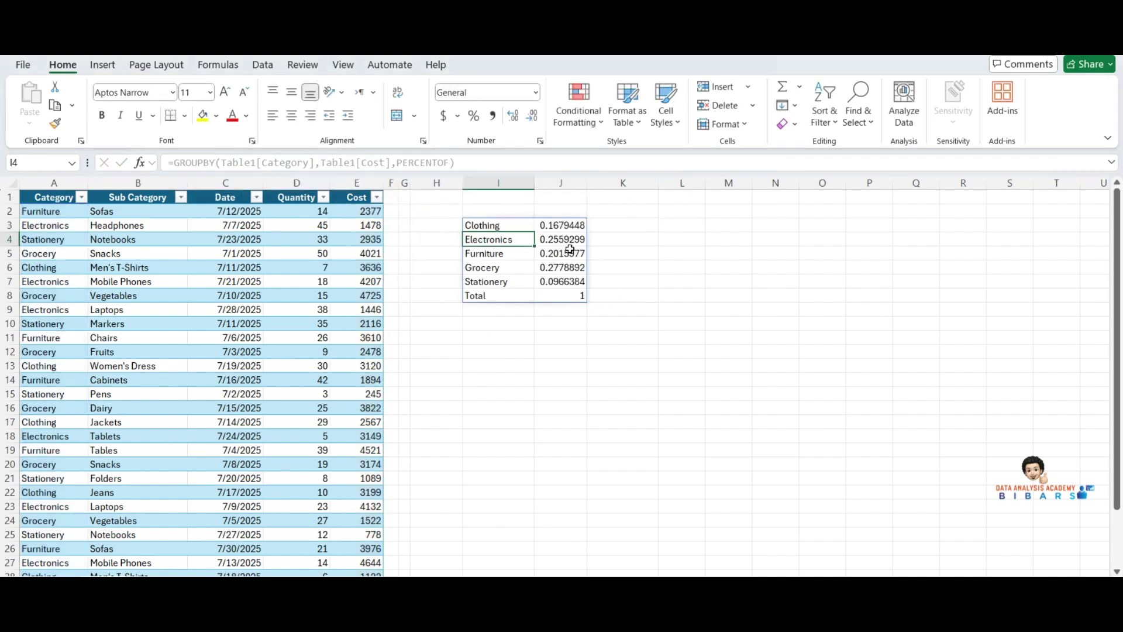
left_click_drag(562, 225, 562, 284)
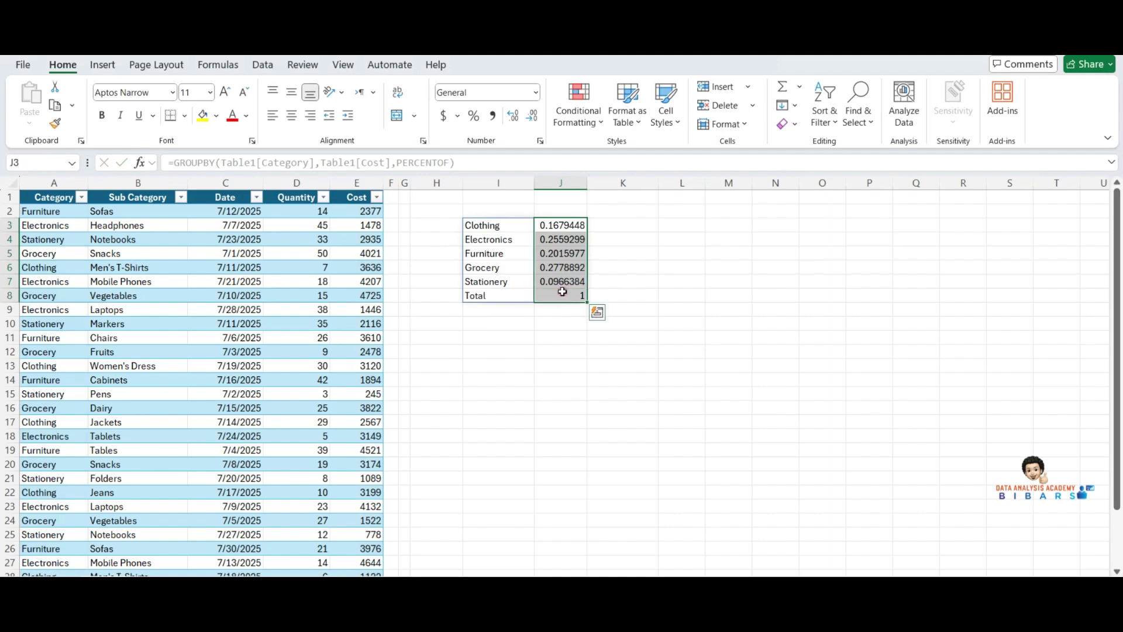
Step: Set the GROUPBY formula's function argument in I3 to SUM
left_click(498, 227)
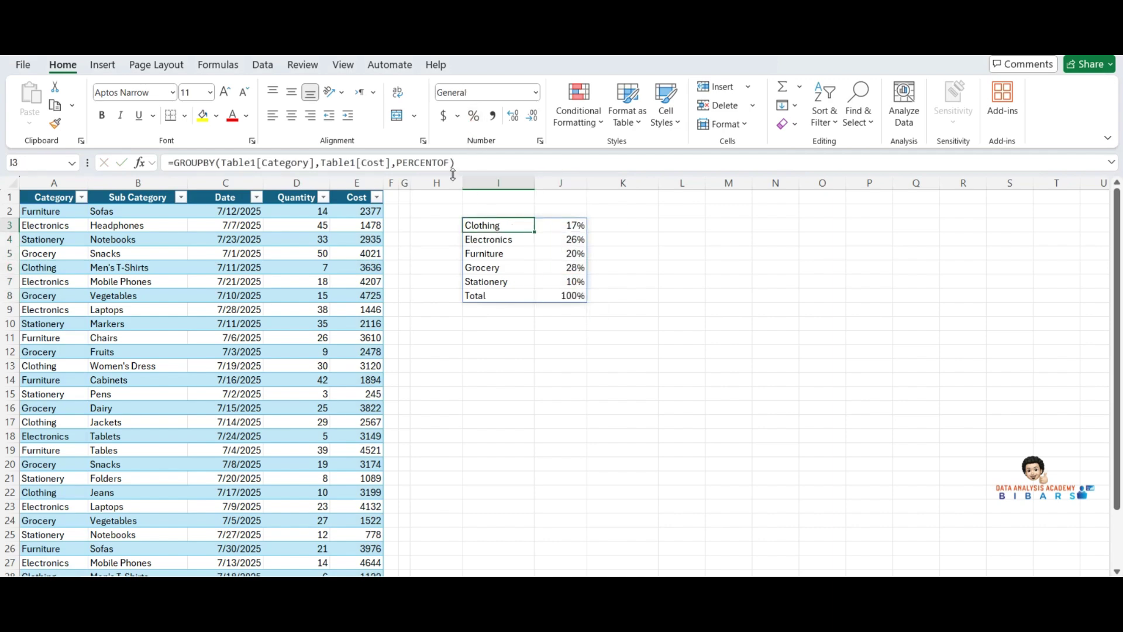
left_click(451, 163)
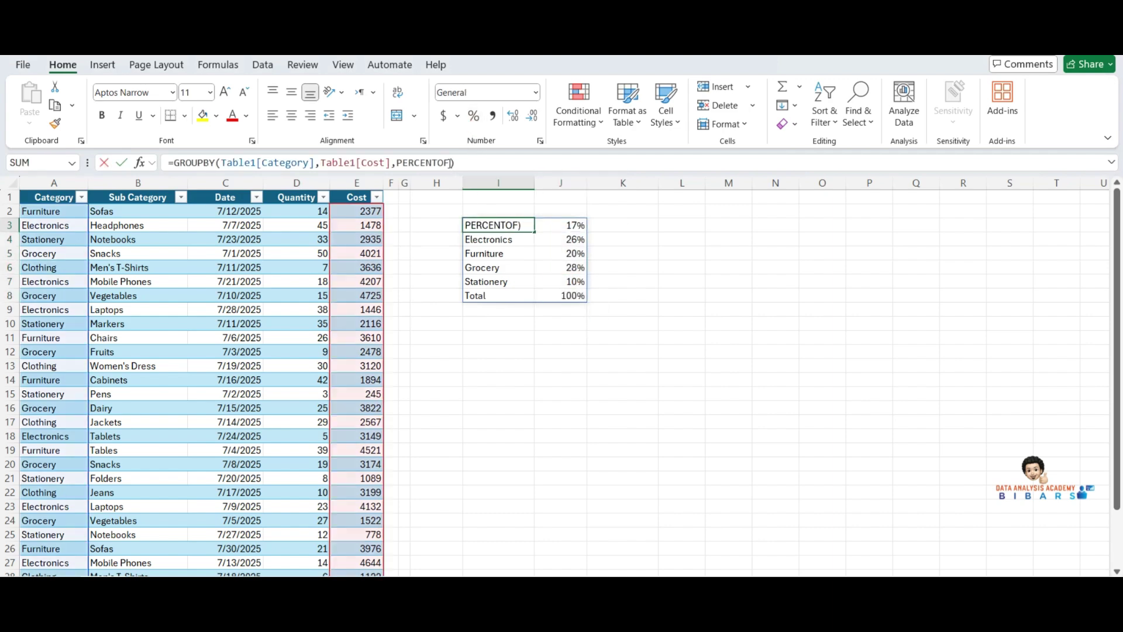
left_click_drag(451, 162, 391, 163)
type("s")
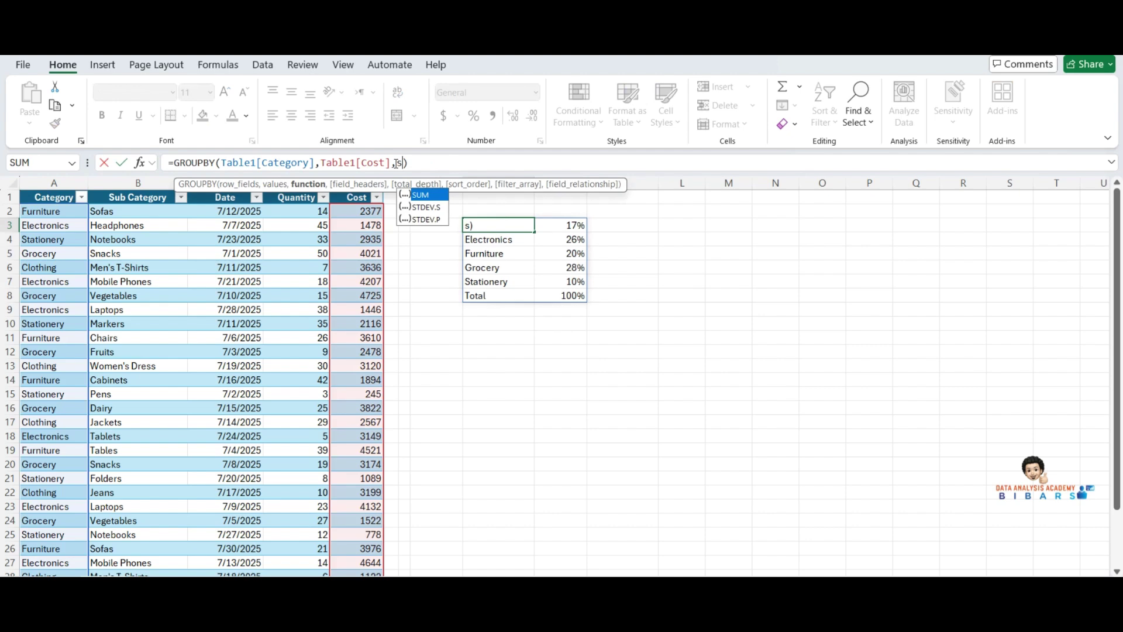
double_click(427, 195)
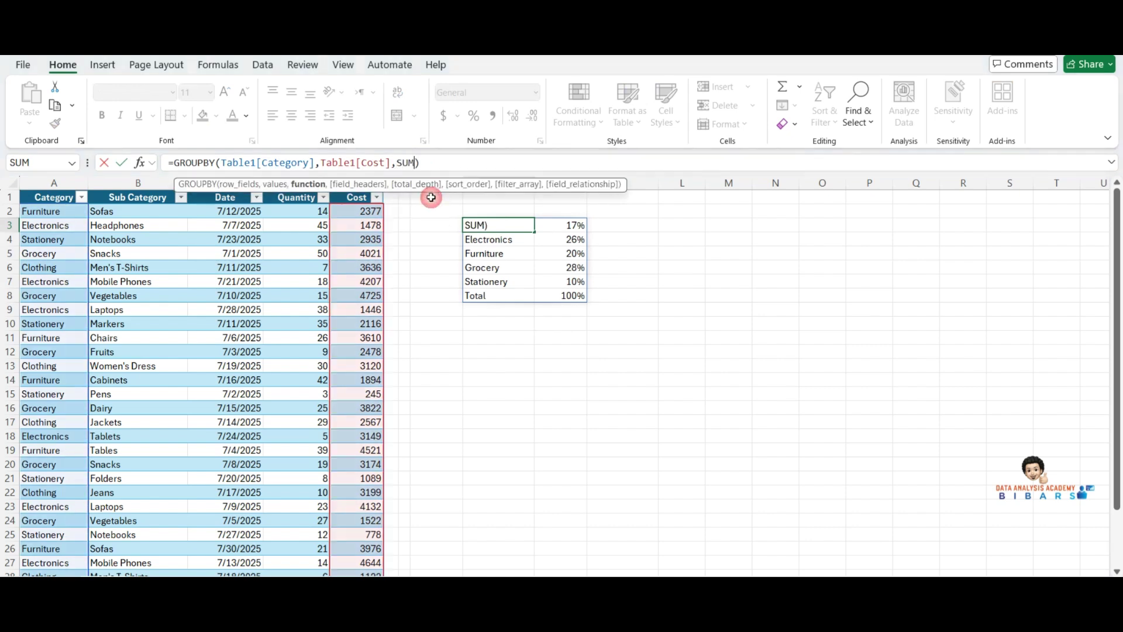
key("Return")
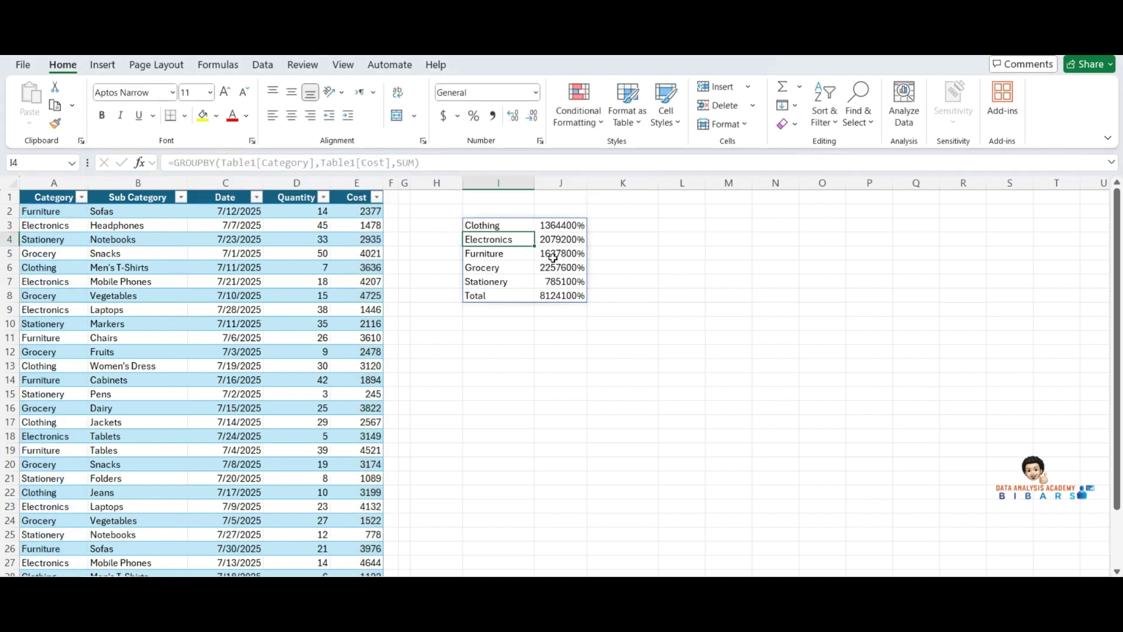
Step: Format the cost totals in J3:J8 as numbers with a thousands separator and no decimals
left_click_drag(557, 229, 557, 294)
left_click(535, 92)
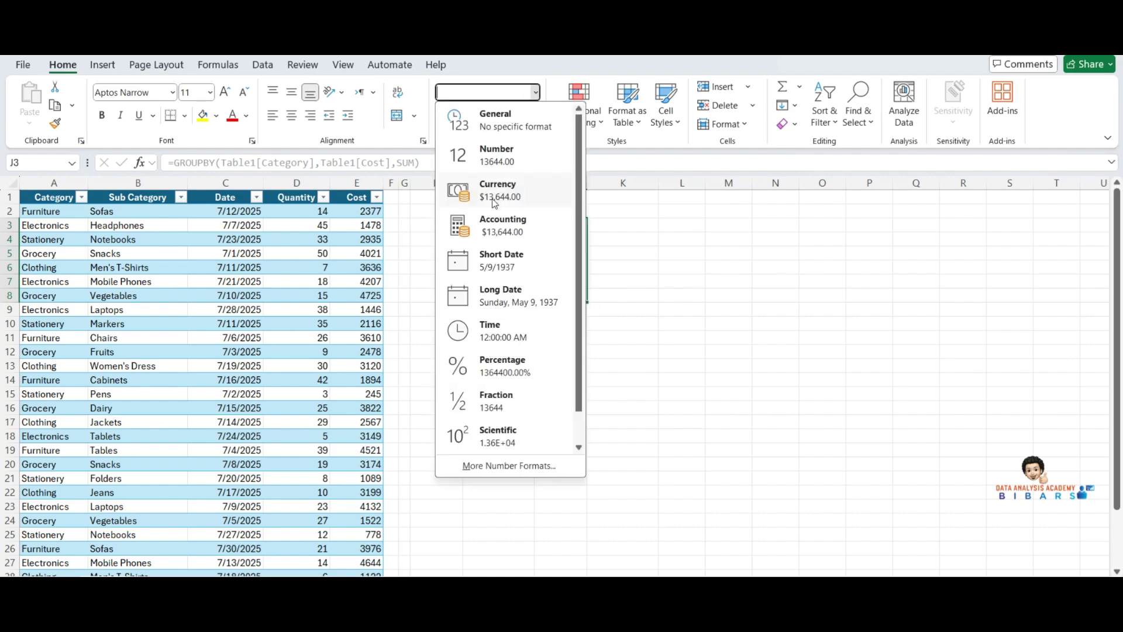
left_click(500, 149)
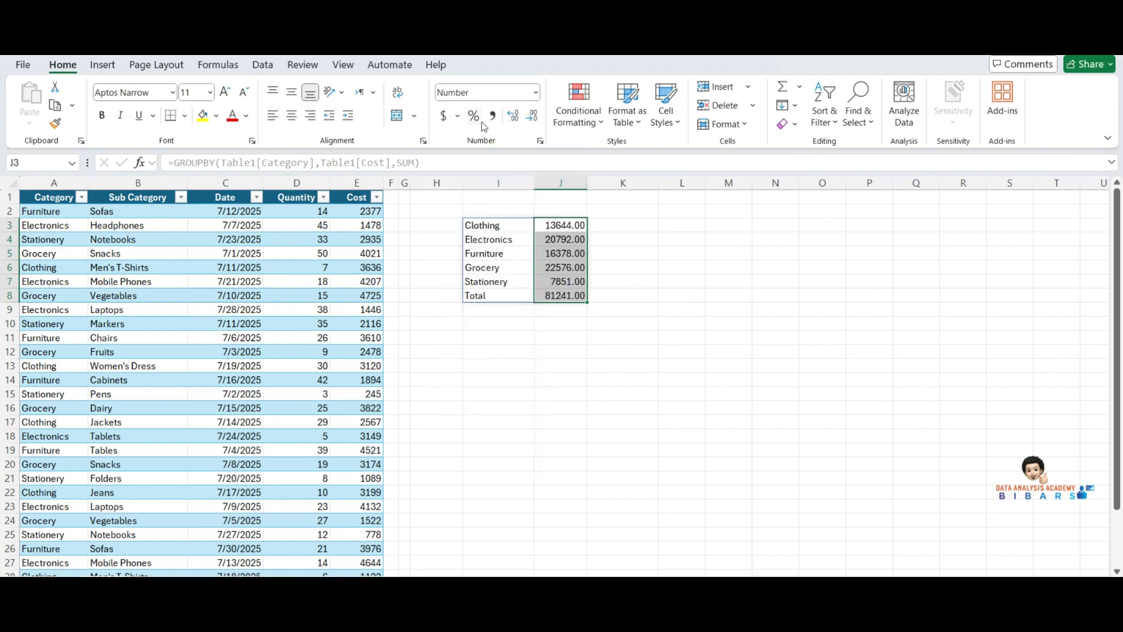
left_click(492, 115)
left_click(534, 116)
left_click(534, 116)
left_click(556, 373)
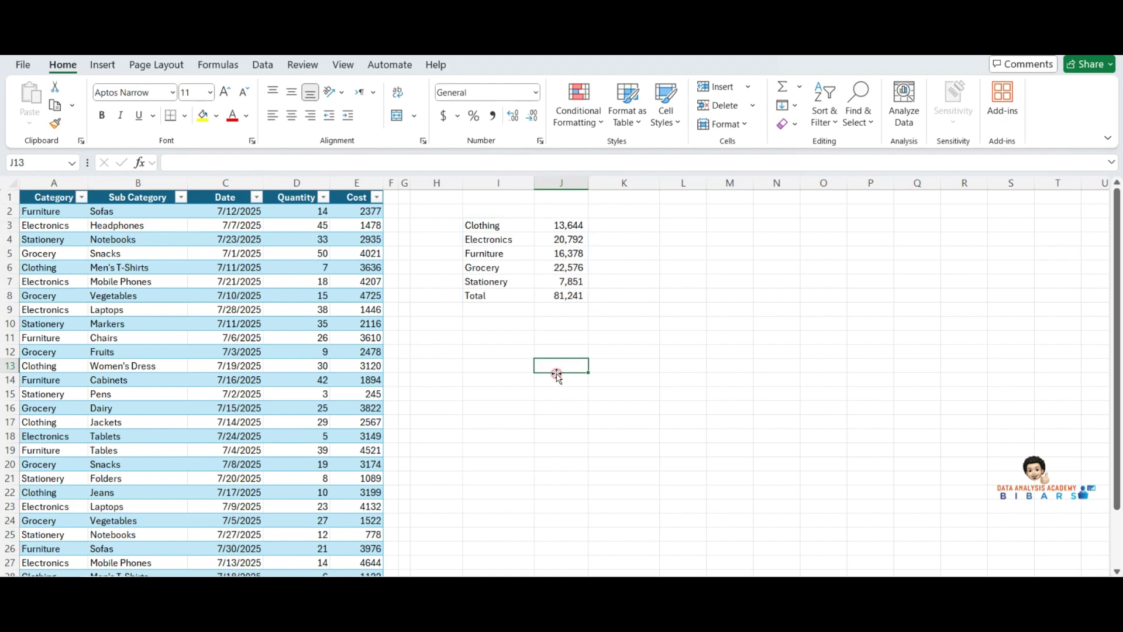
Step: Replace the row_fields argument of the GROUPBY formula in I3 with the Category and Sub Category columns
left_click(496, 227)
double_click(495, 227)
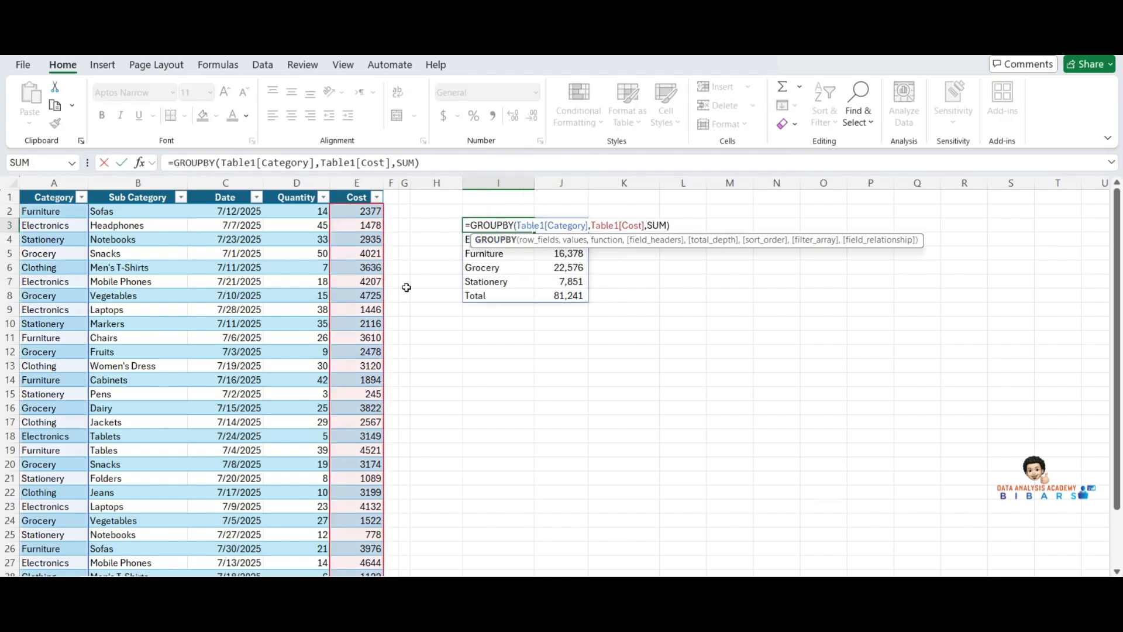
left_click(533, 241)
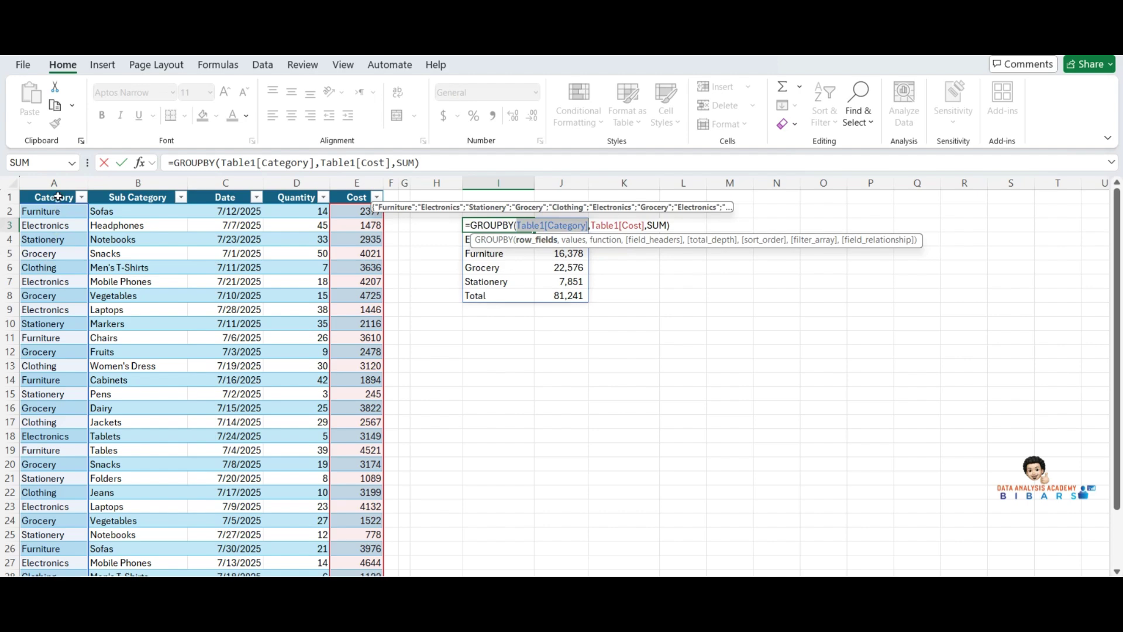
left_click_drag(58, 197, 141, 199)
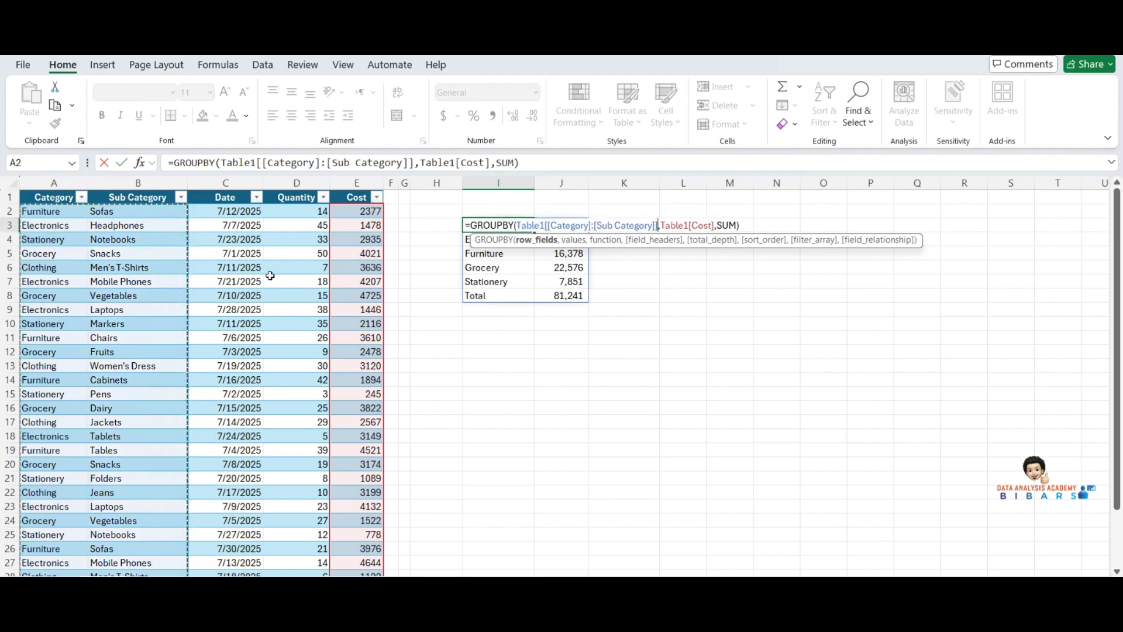
Step: Set the GROUPBY formula's values argument to the Quantity and Cost columns, and autofit column J to its contents
left_click(578, 248)
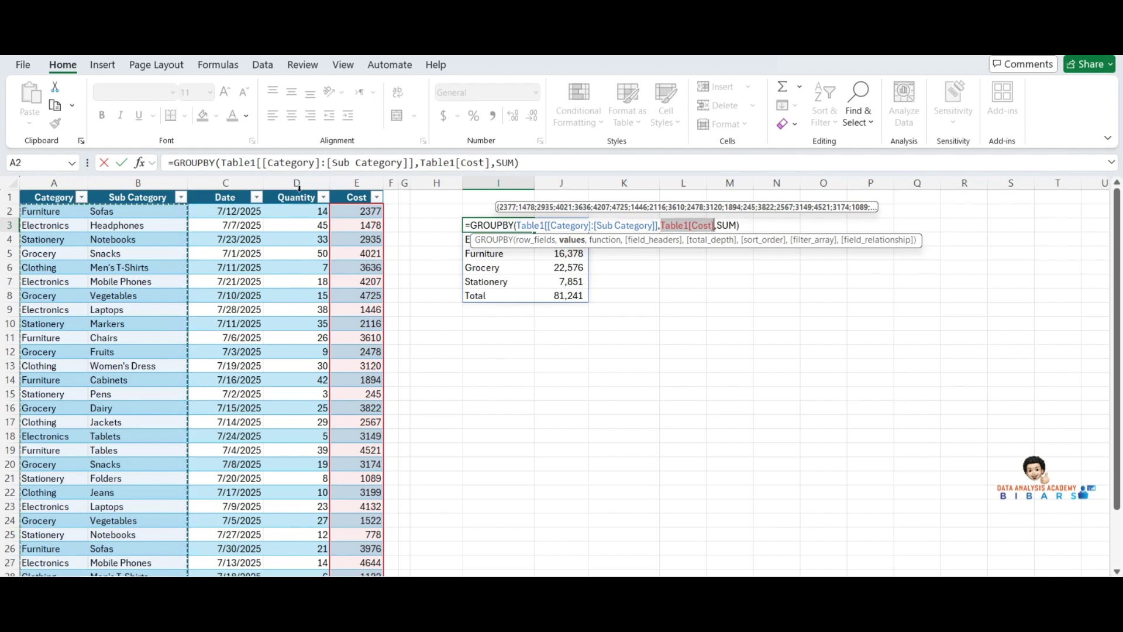
left_click_drag(299, 188, 357, 188)
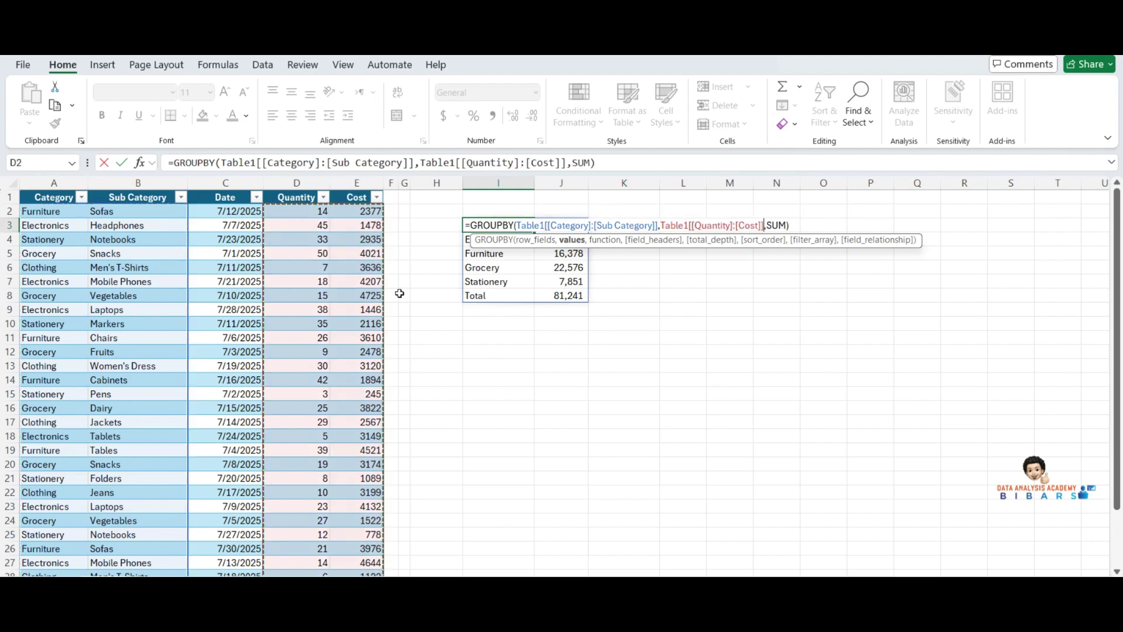
key("Return")
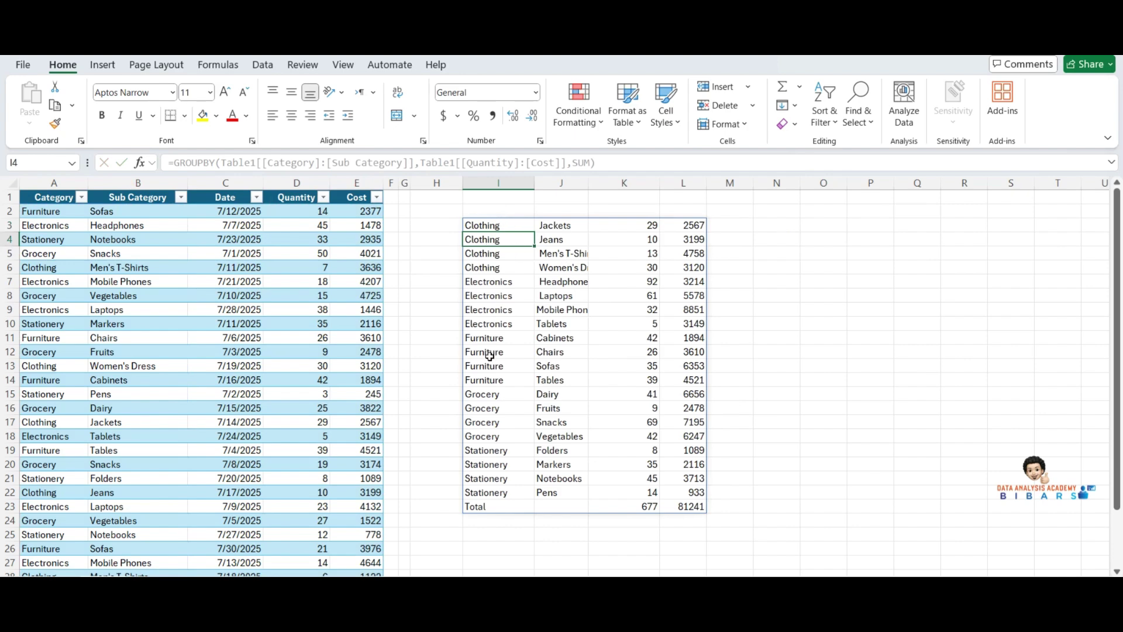
double_click(593, 184)
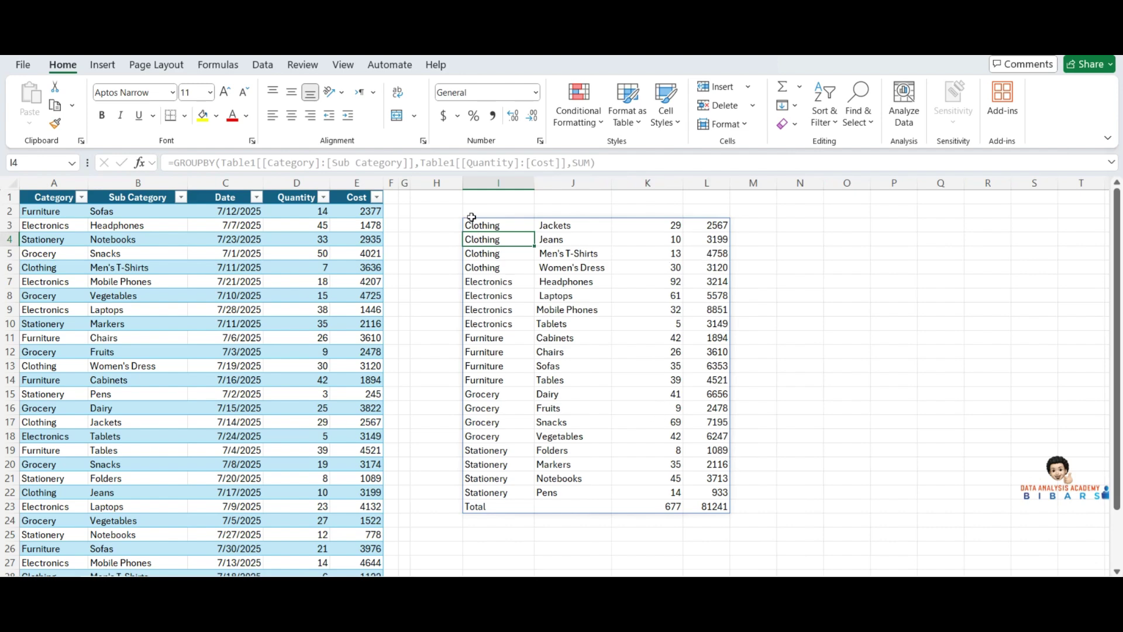
Step: Add the field_headers argument 2 (No but generate) to the GROUPBY formula in I3
double_click(490, 225)
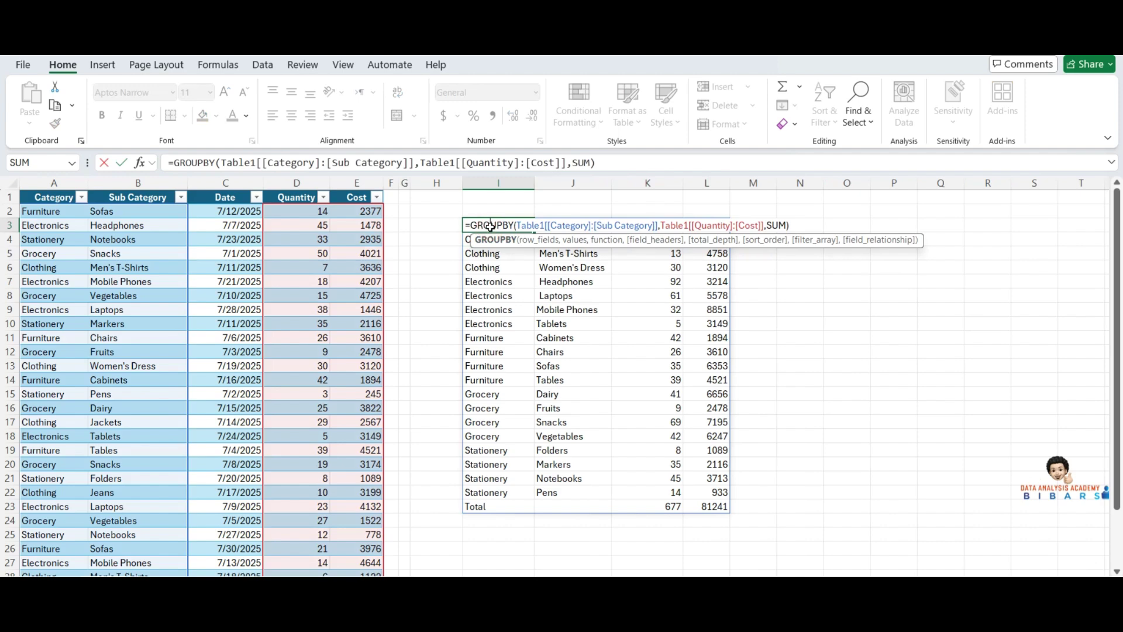
left_click(598, 162)
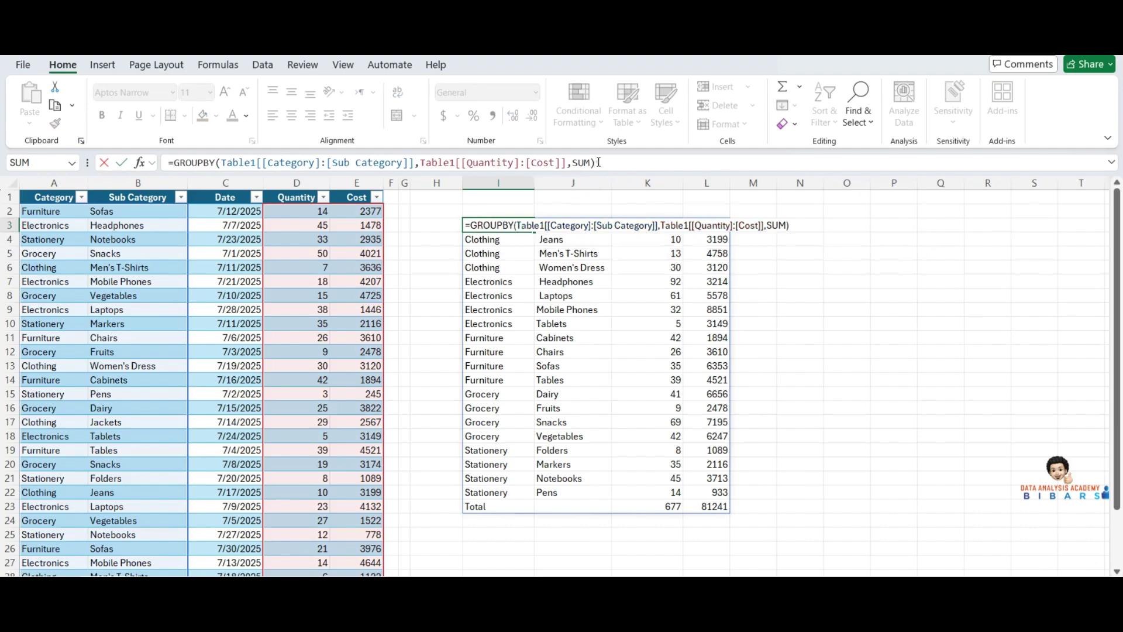
key("BackSpace")
type(",")
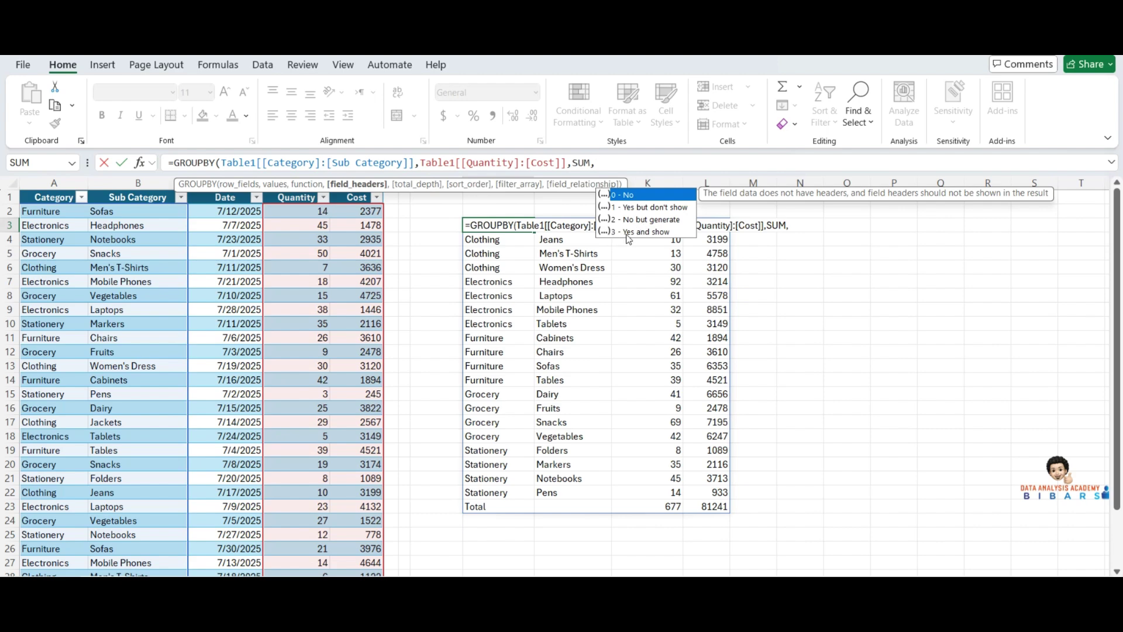
double_click(643, 221)
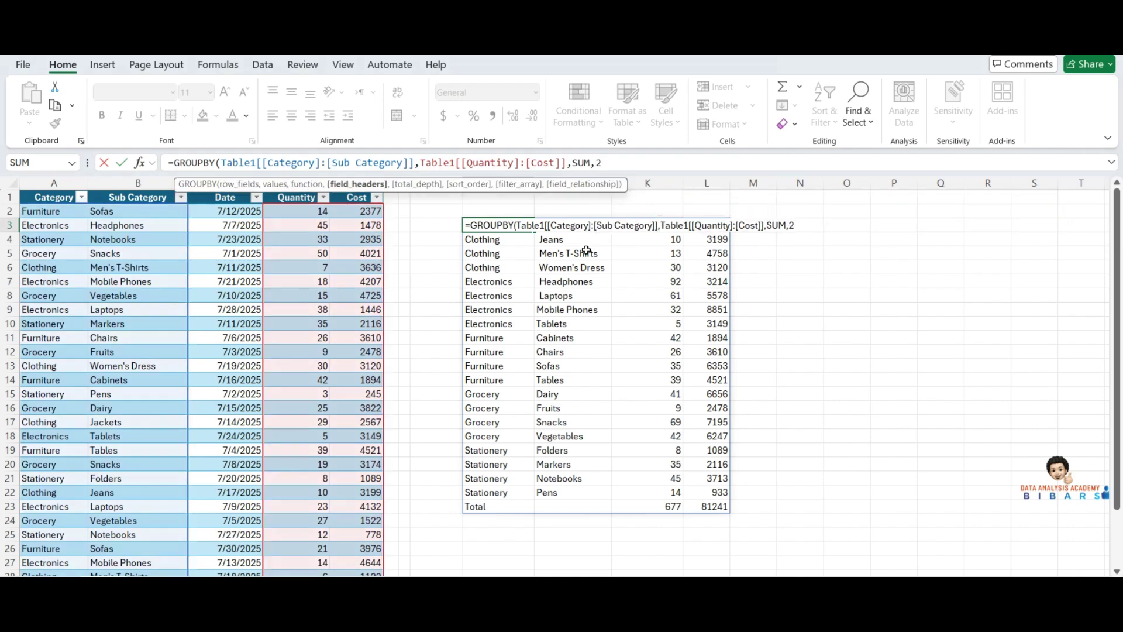
type(")")
key("Return")
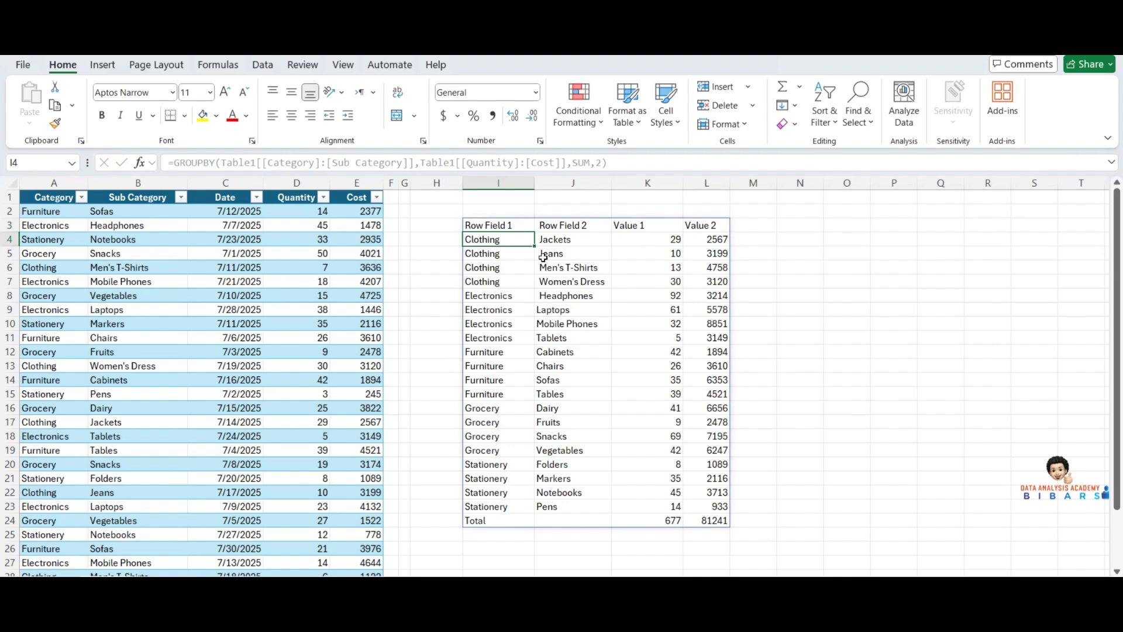
Step: Add the total_depth argument 2 (Grand and subtotals) to the GROUPBY formula in I3 and highlight the Clothing subtotal row
key("BackSpace")
left_click(514, 227)
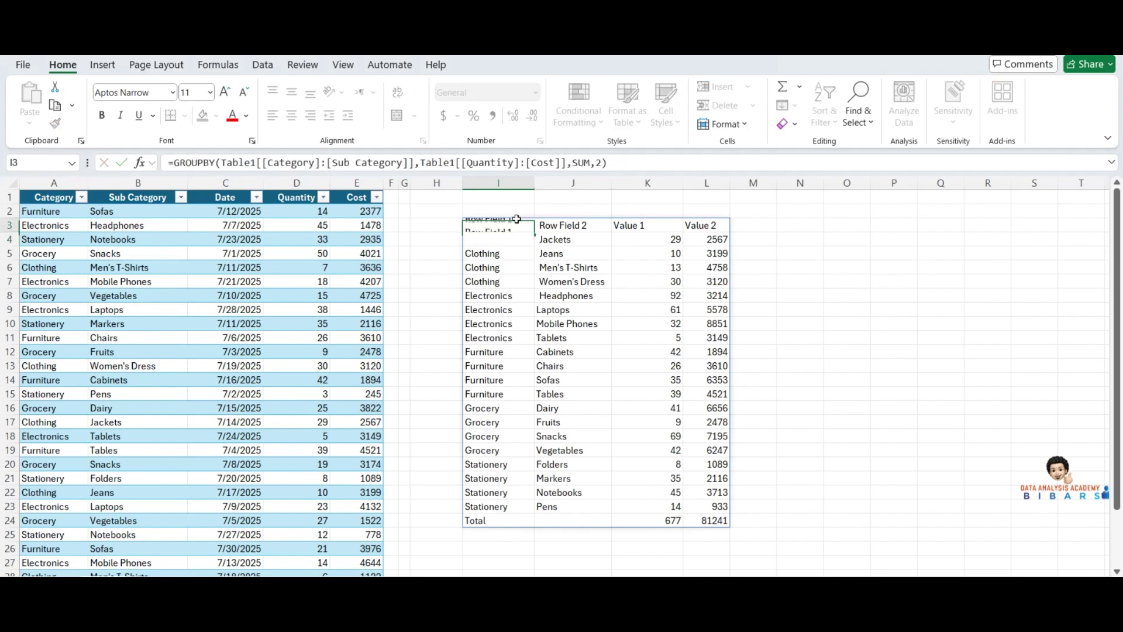
double_click(515, 230)
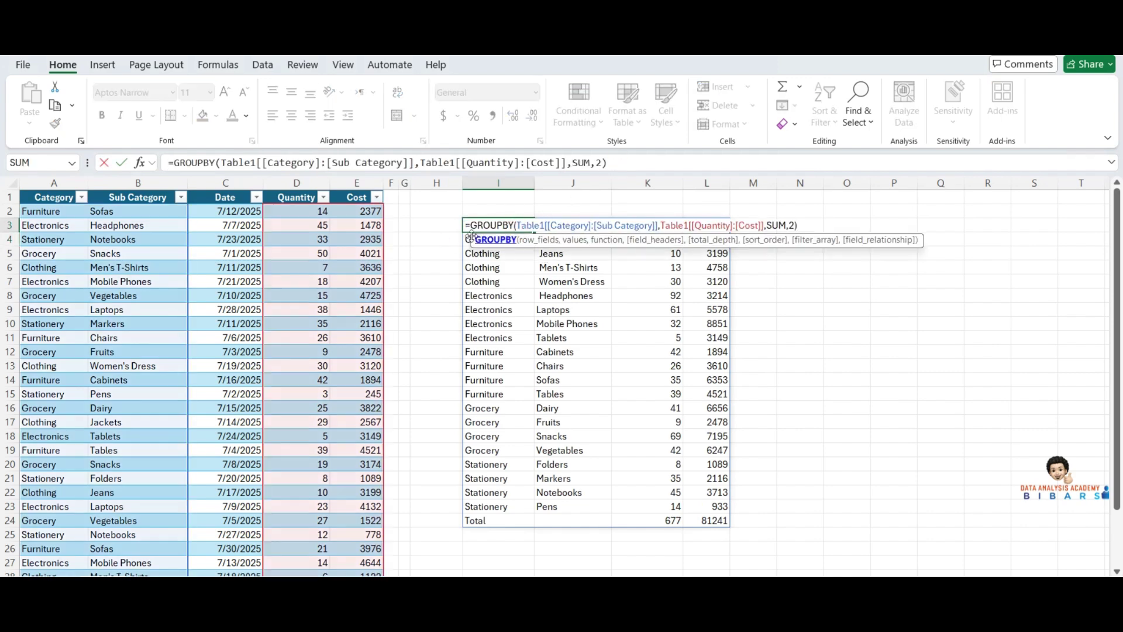
left_click(606, 164)
key("BackSpace")
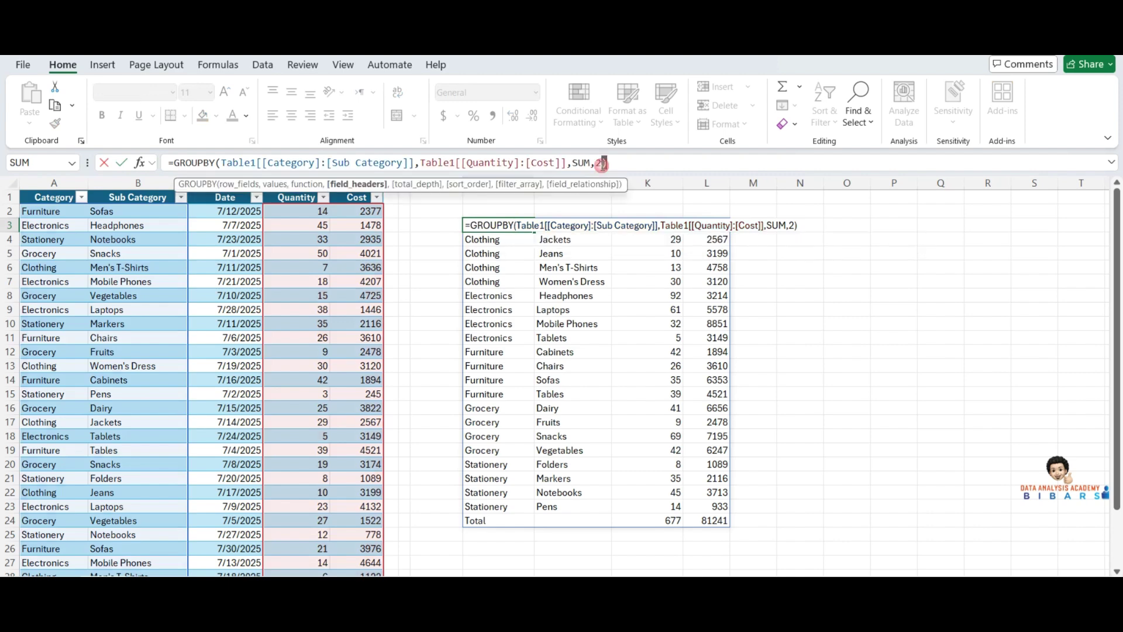
type(",")
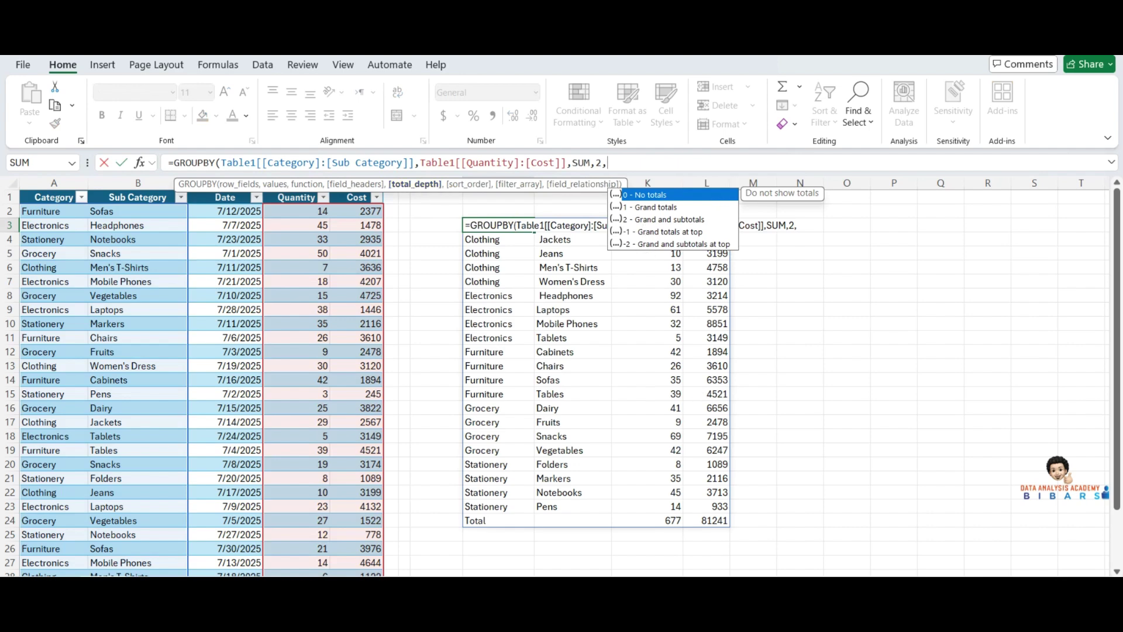
double_click(658, 225)
key("Return")
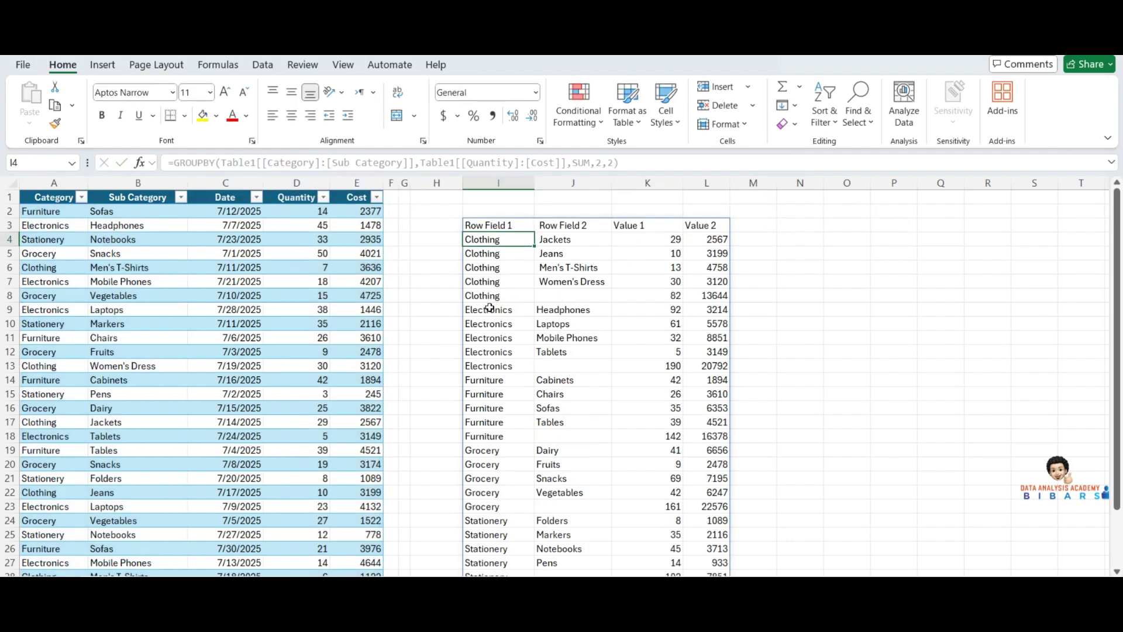
left_click_drag(468, 296, 697, 303)
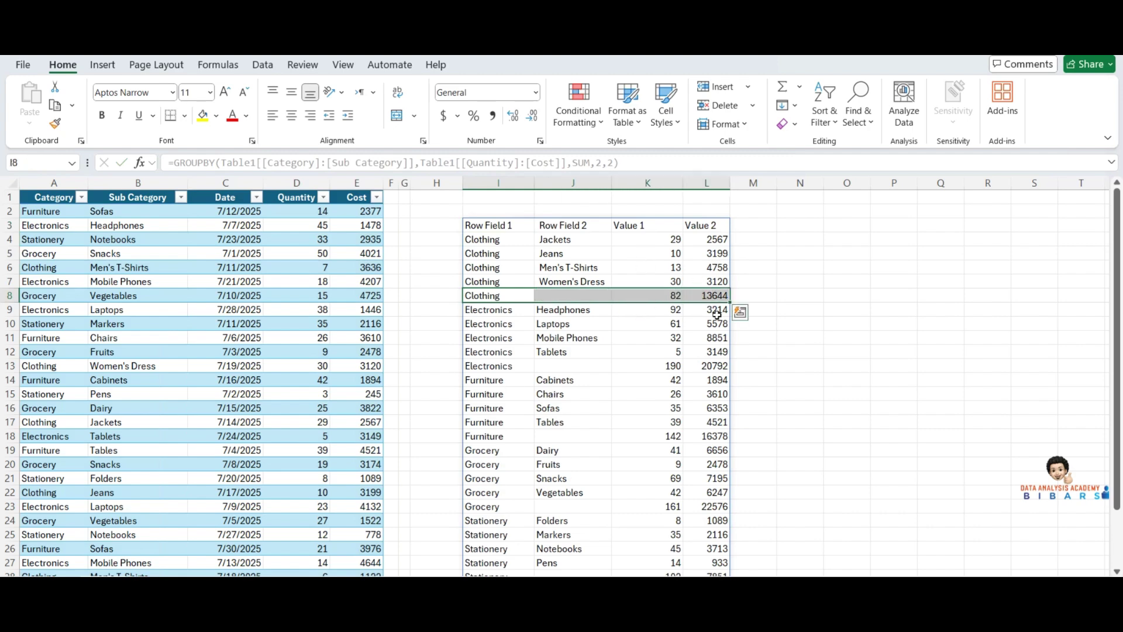
Step: Set the GROUPBY formula's total_depth argument to -2 (Grand and subtotals at top) and highlight the Clothing and Electronics subtotal rows
double_click(490, 226)
left_click_drag(620, 162, 612, 162)
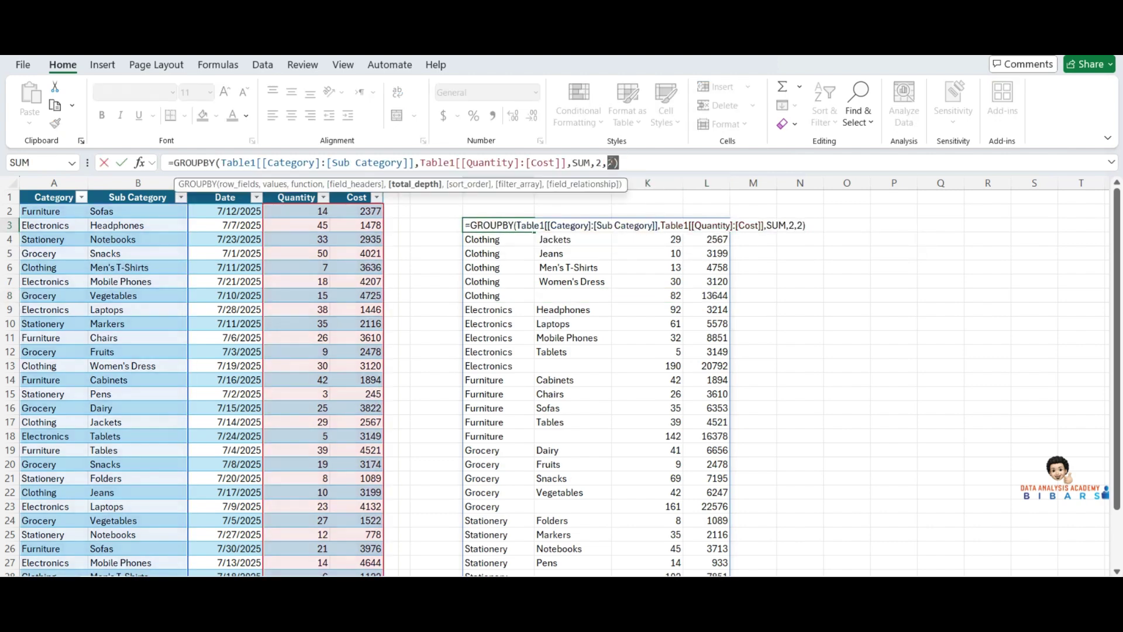
key("BackSpace")
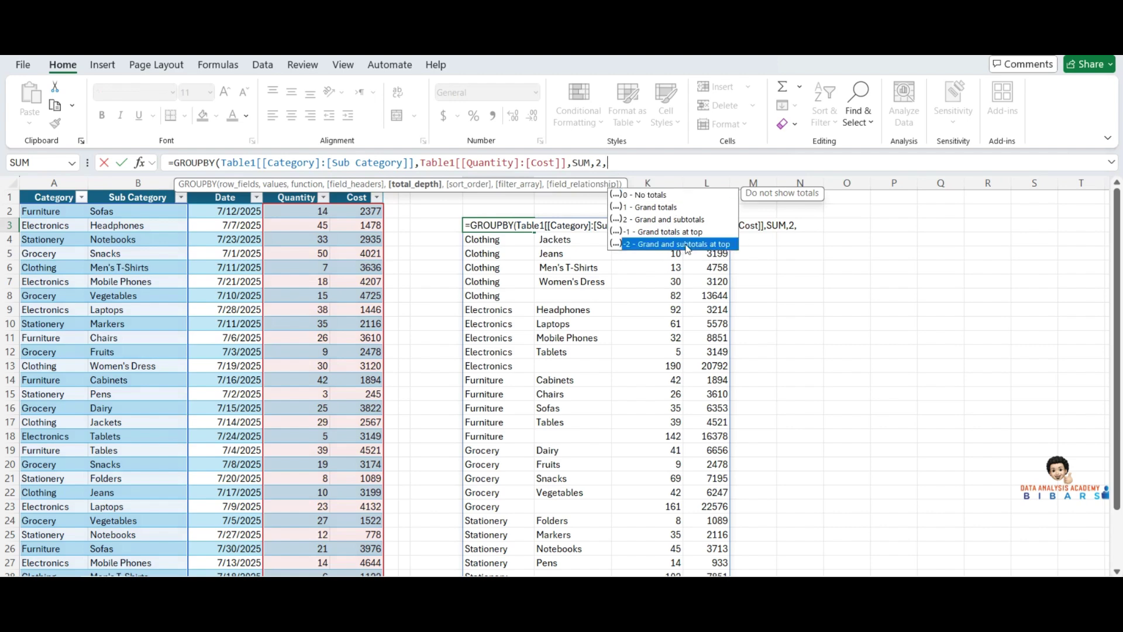
double_click(677, 245)
key("Return")
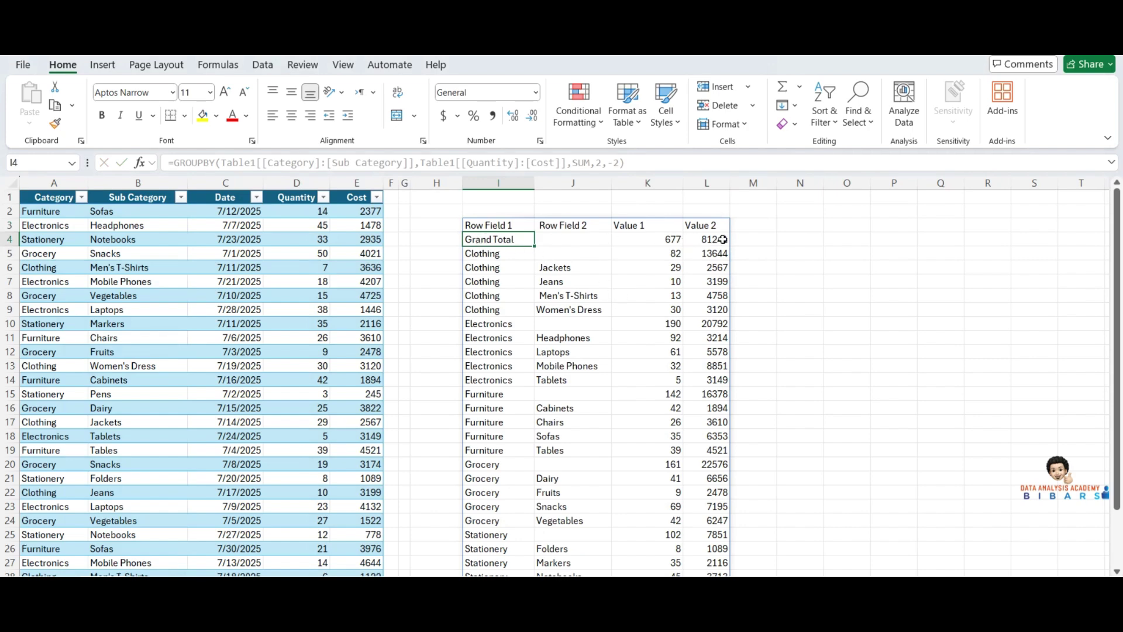
left_click_drag(486, 253, 711, 253)
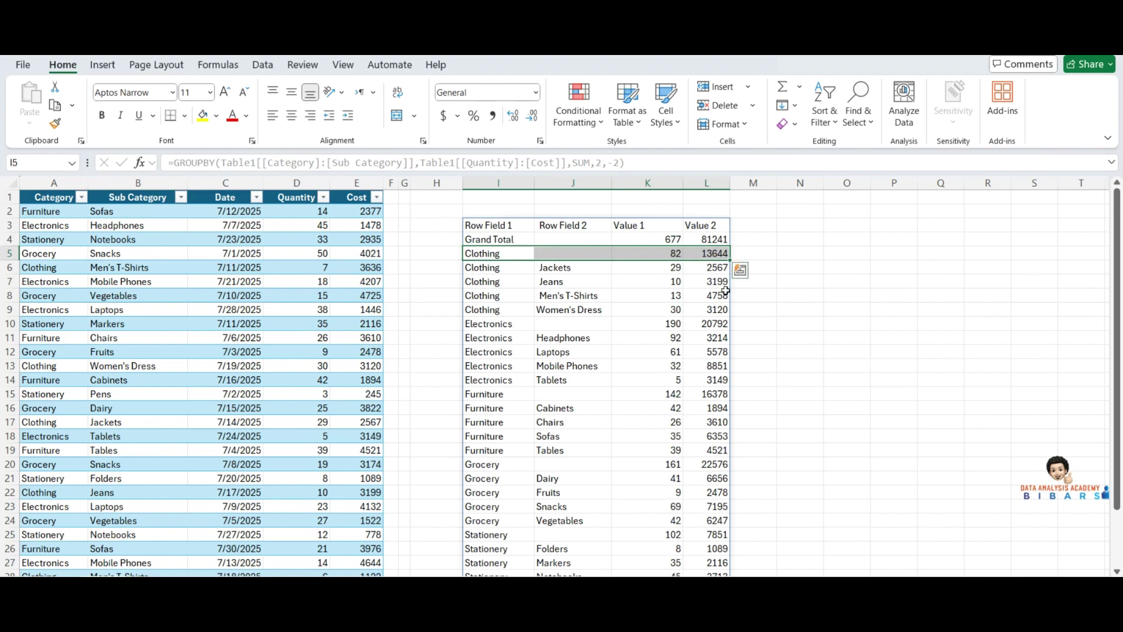
left_click_drag(479, 321, 705, 323)
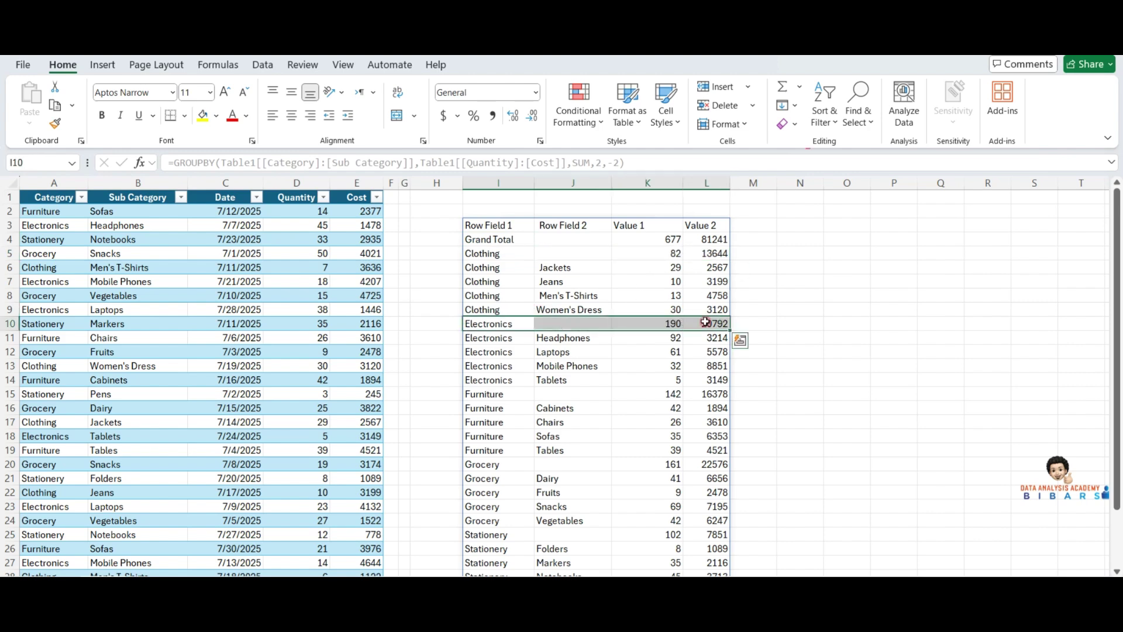
Step: Add the sort_order argument 4 to the GROUPBY formula in I3 to sort ascending by the cost column
double_click(495, 228)
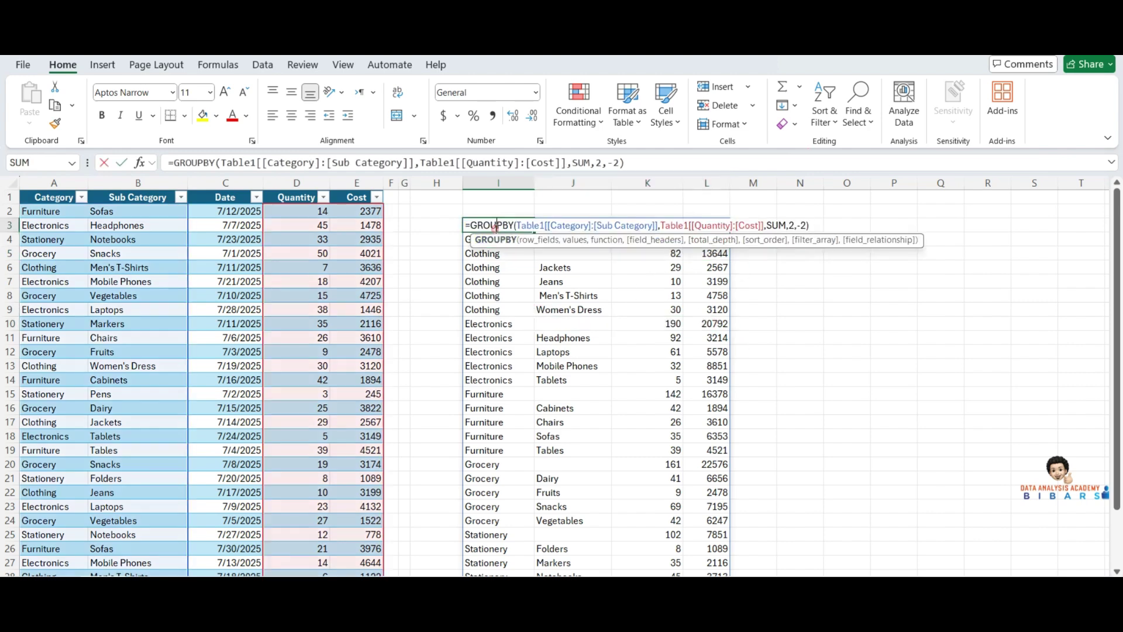
left_click(626, 162)
key("BackSpace")
type(",4")
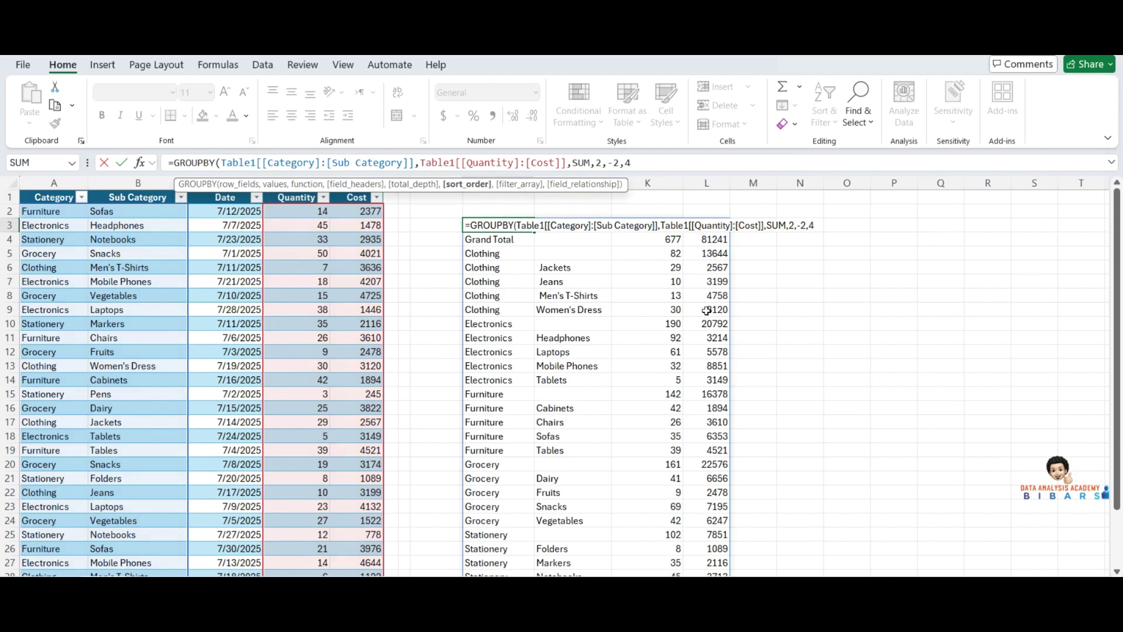
key("Return")
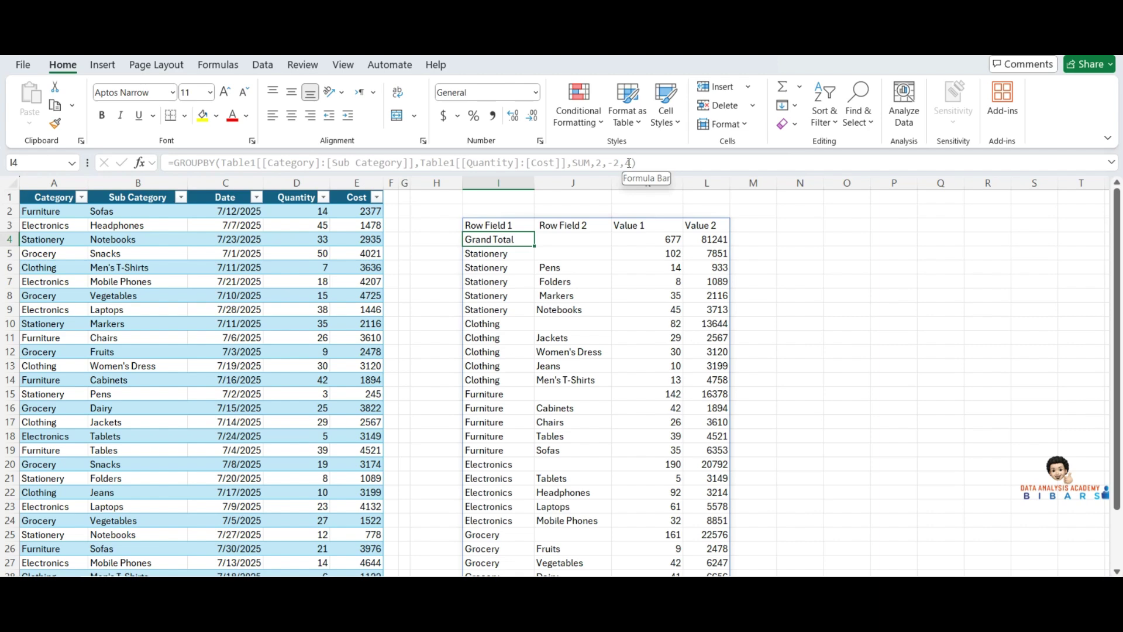
Step: Change the GROUPBY formula's sort_order argument to -4 to sort descending by cost
left_click(629, 163)
left_click(512, 225)
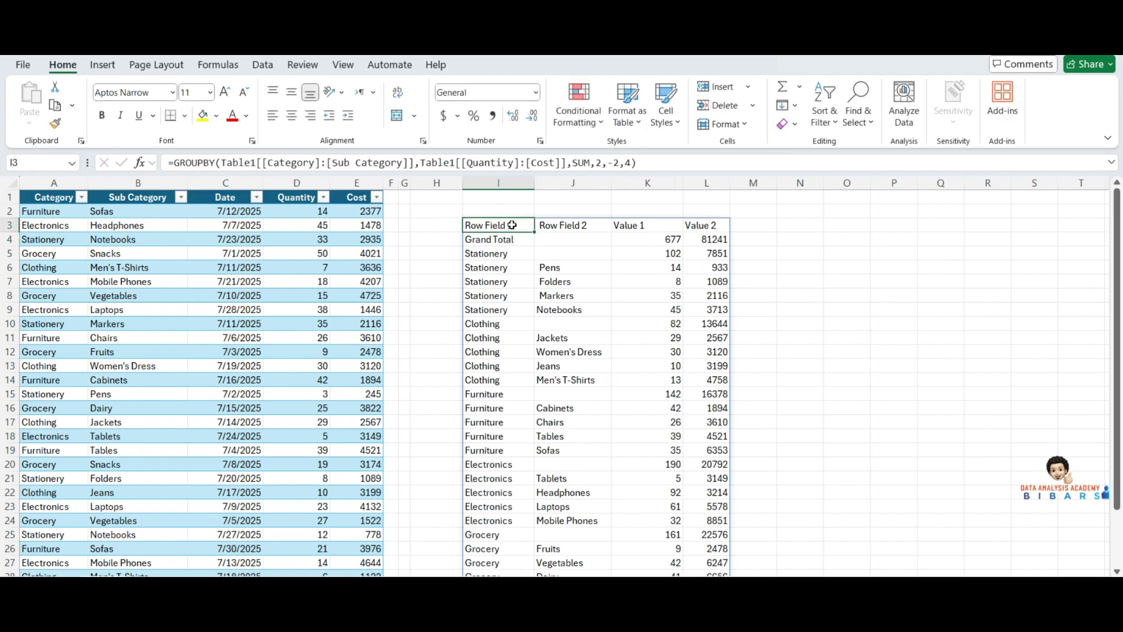
double_click(512, 225)
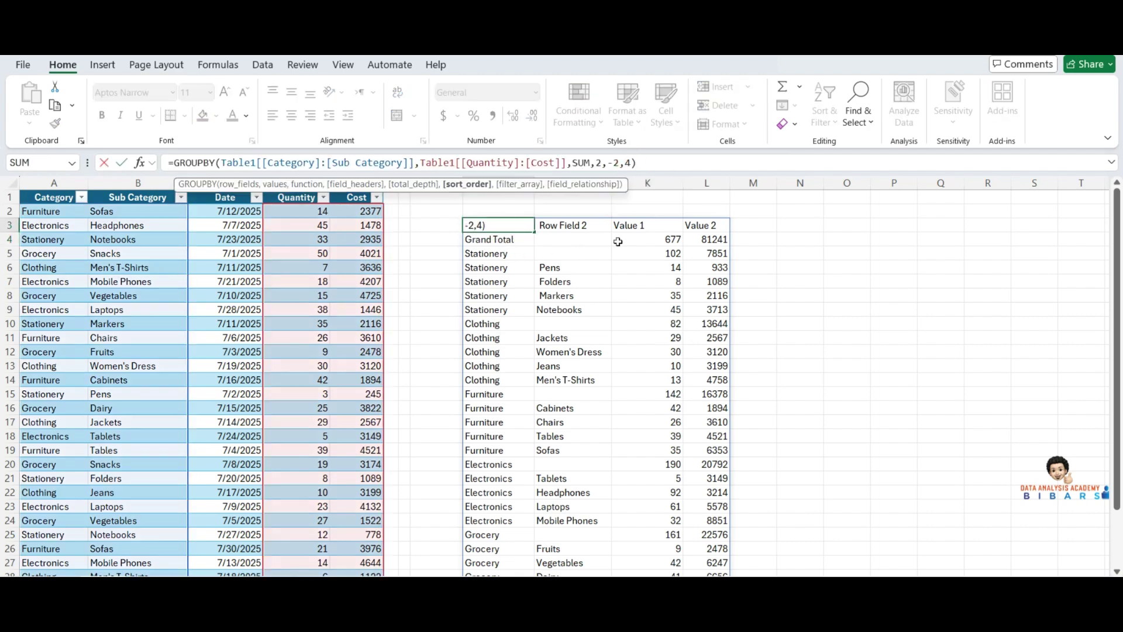
type("-")
key("Return")
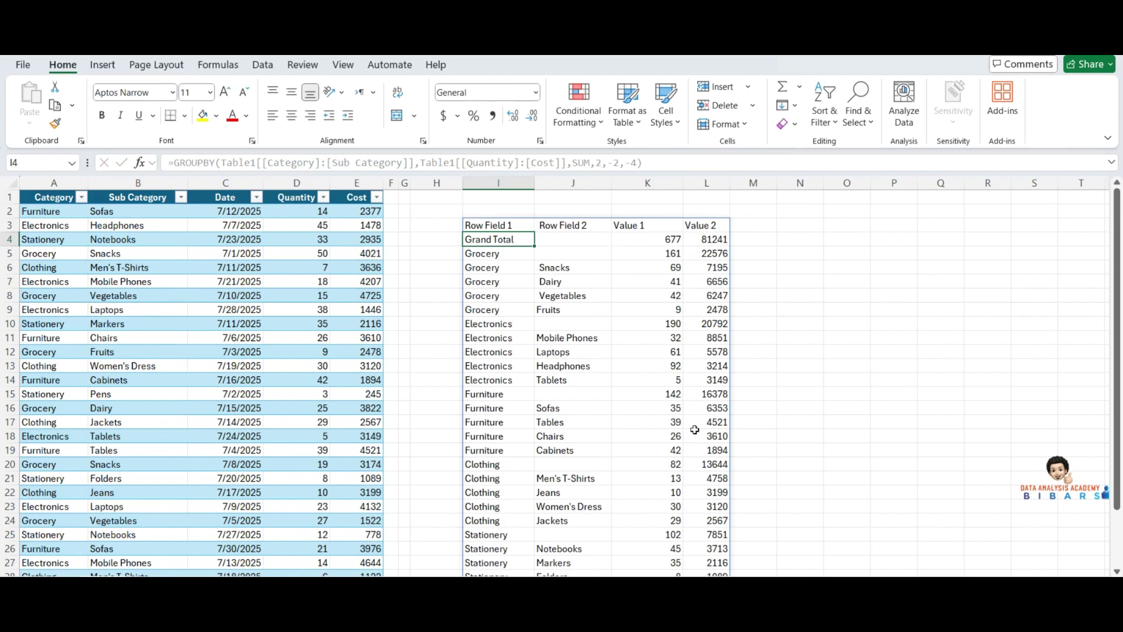
Step: Add the filter_array argument Table1[Quantity]>10 to the GROUPBY formula in I3, and reselect the formula cell
key("BackSpace")
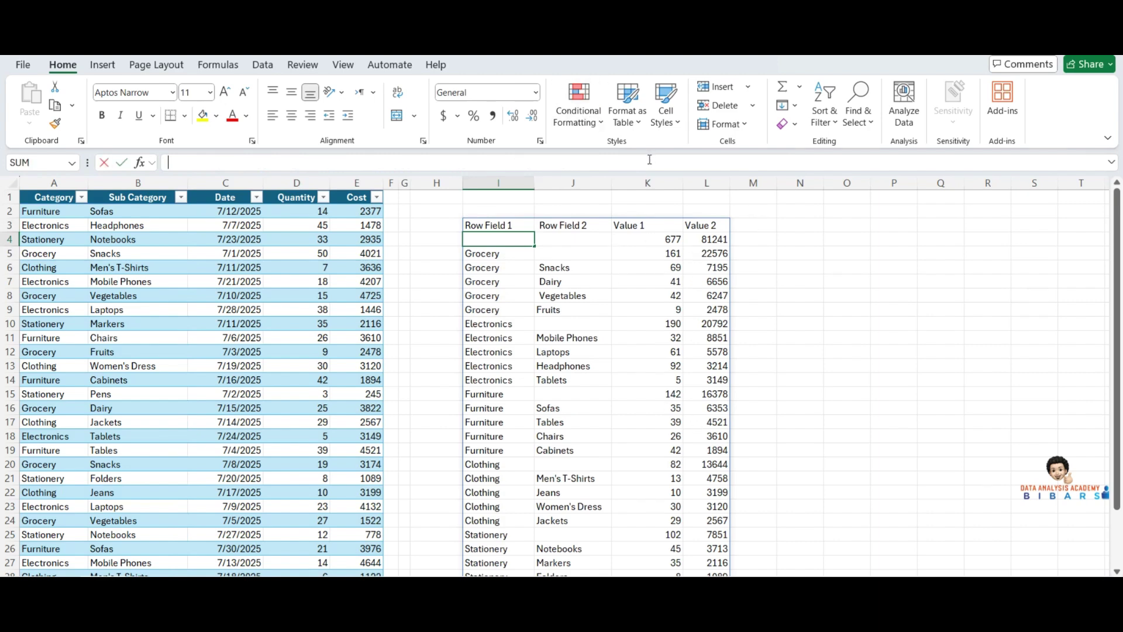
left_click(514, 224)
double_click(515, 225)
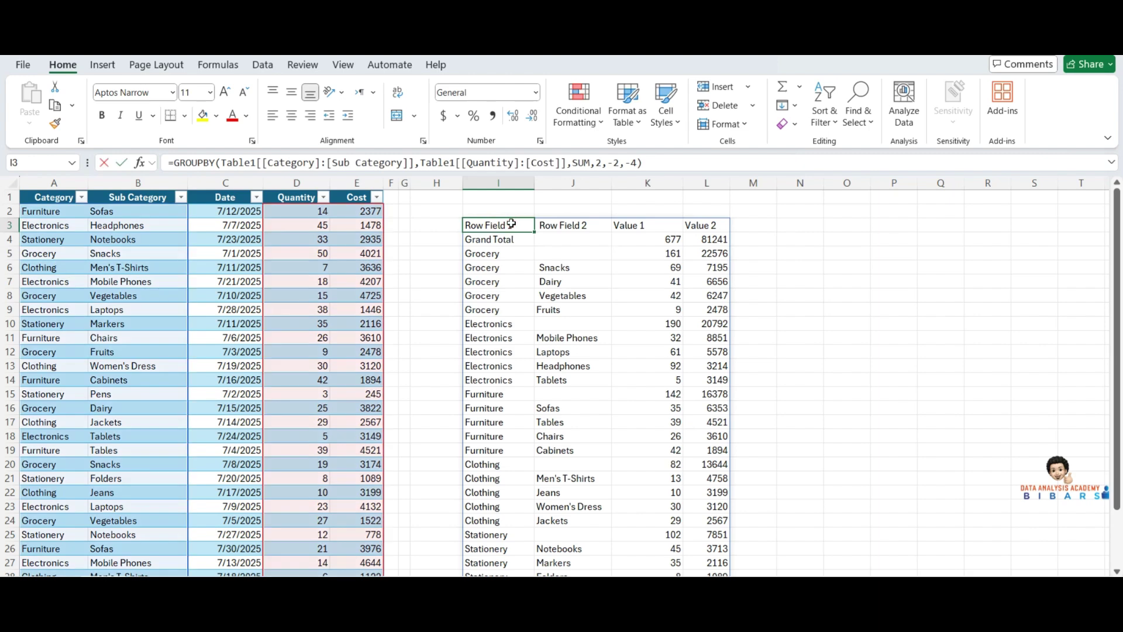
left_click(641, 163)
key("BackSpace")
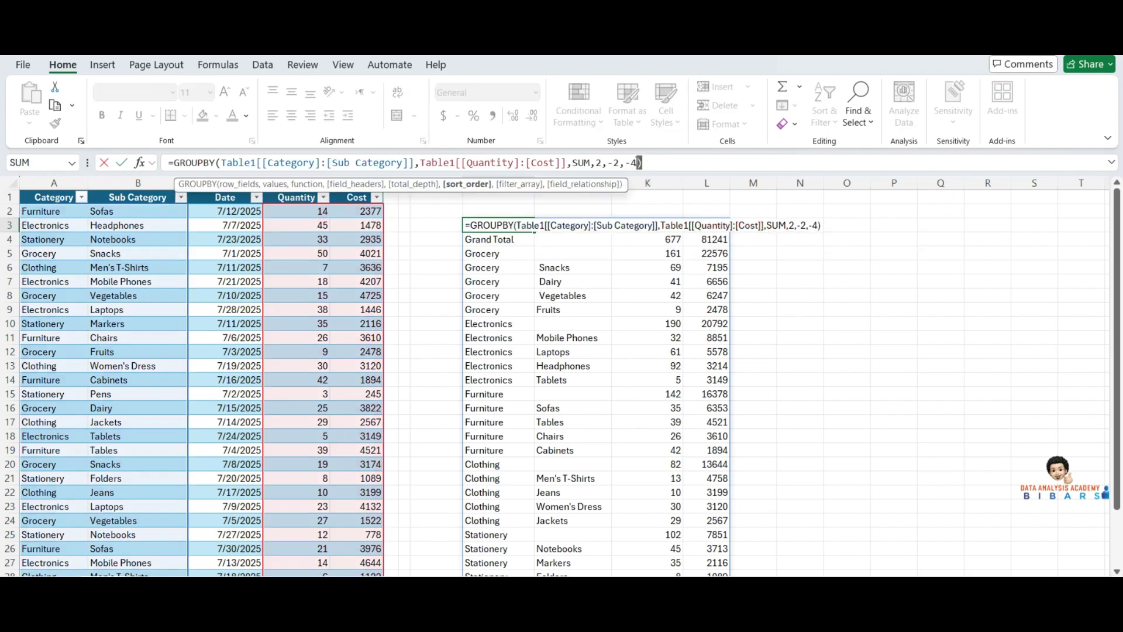
type(",")
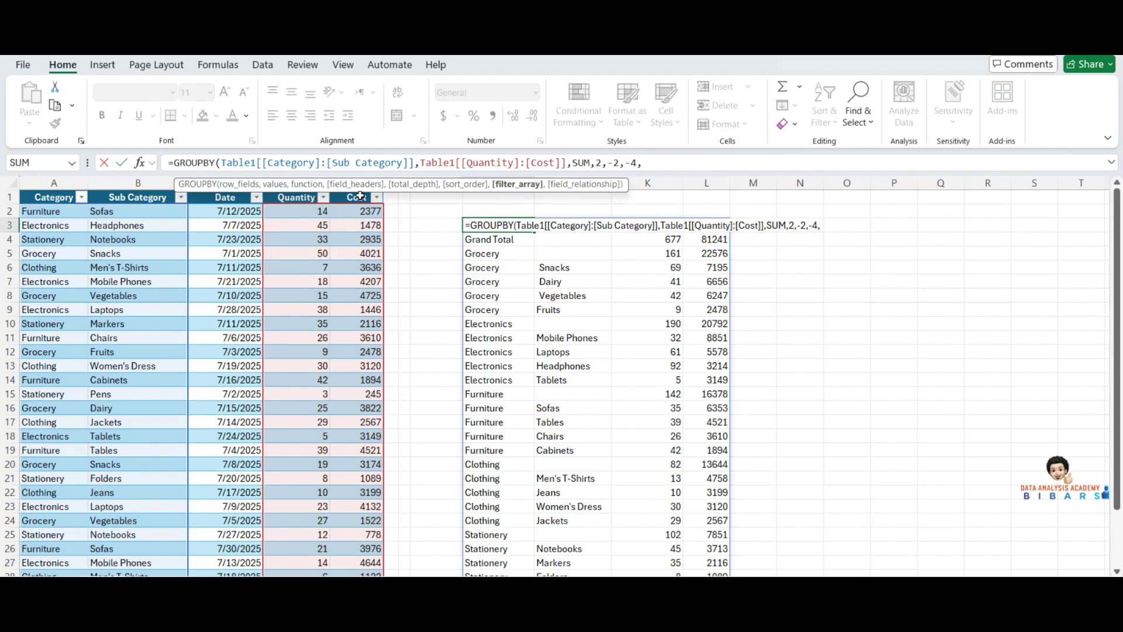
left_click_drag(365, 191, 758, 154)
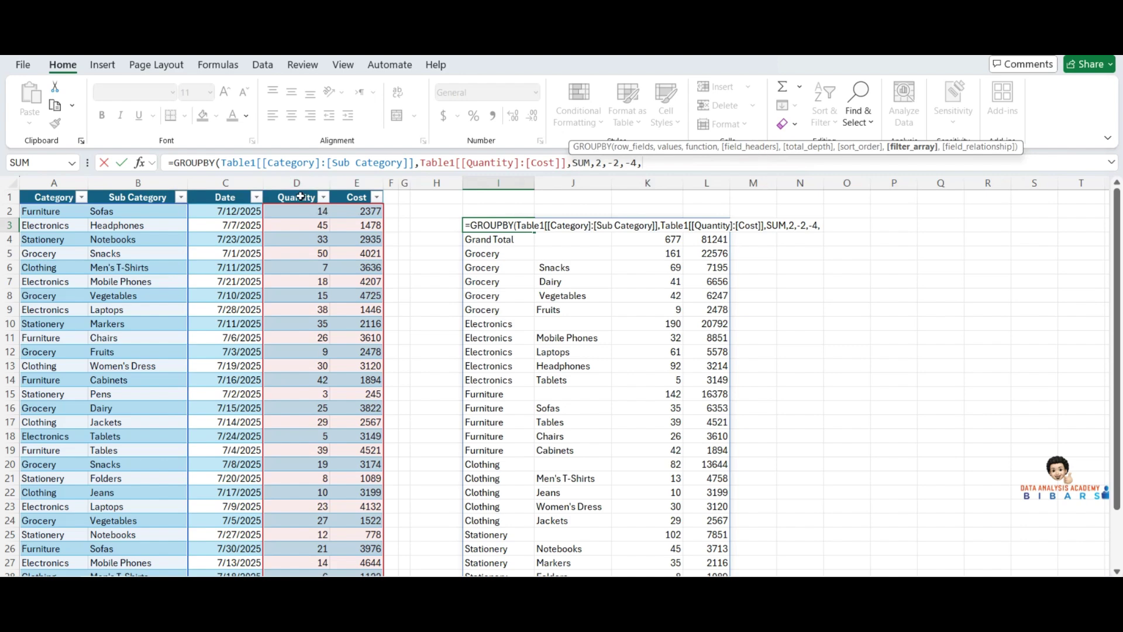
left_click(298, 187)
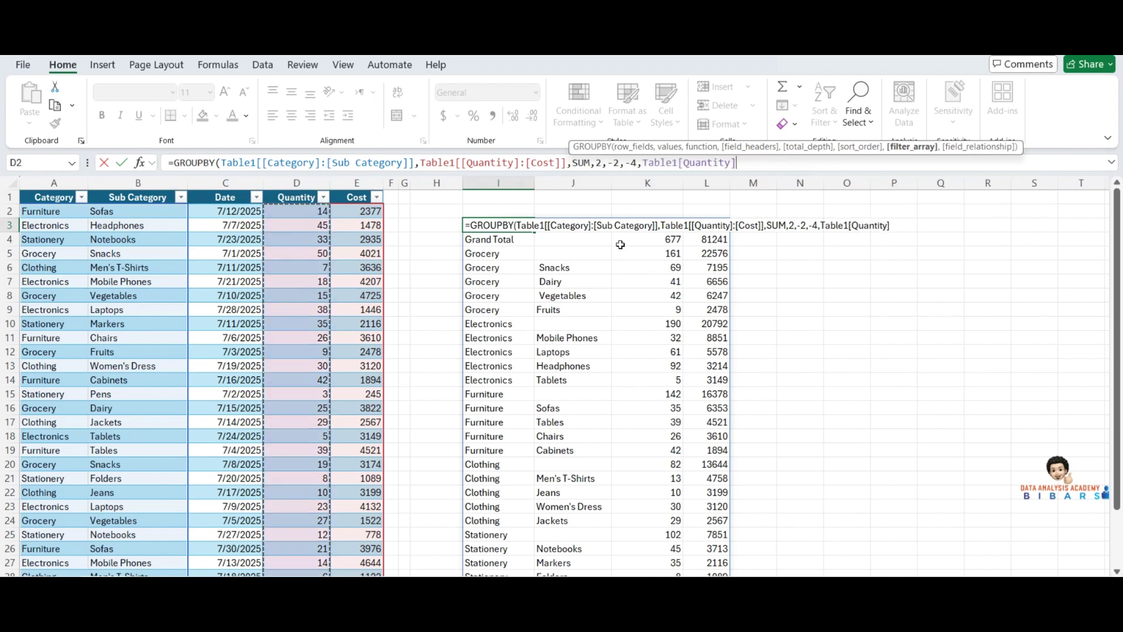
type(">")
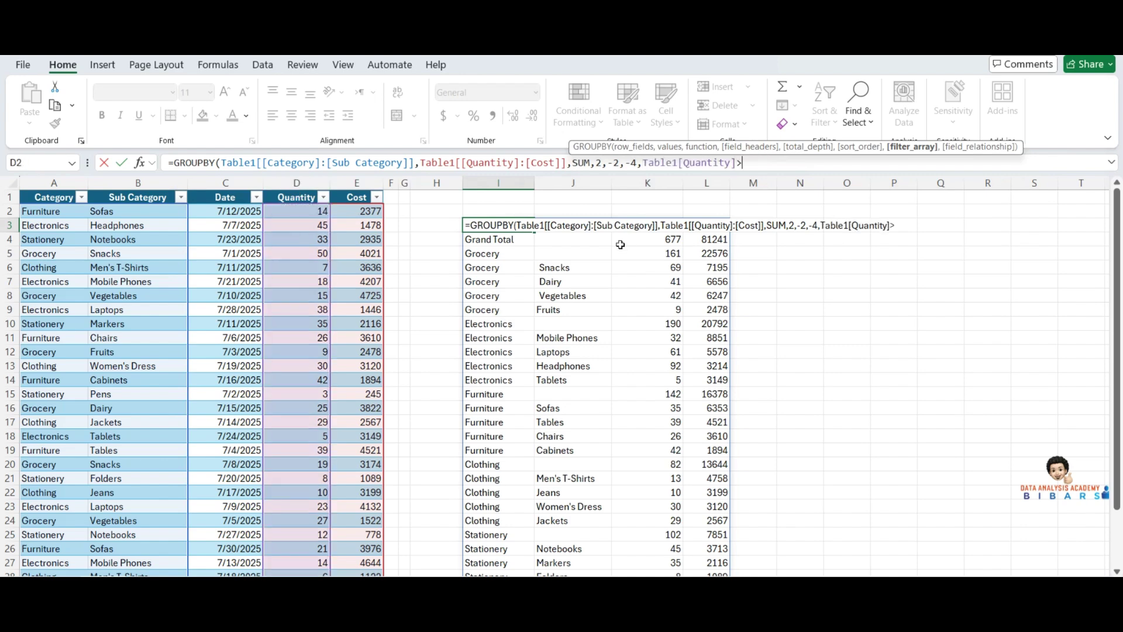
type("10")
key("Return")
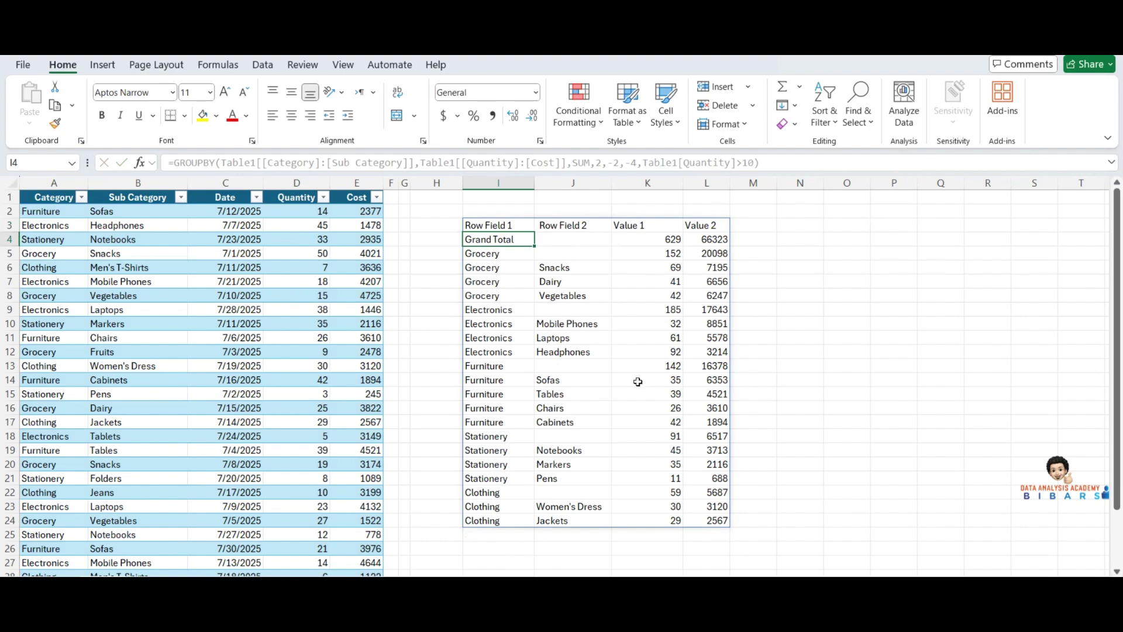
left_click(516, 225)
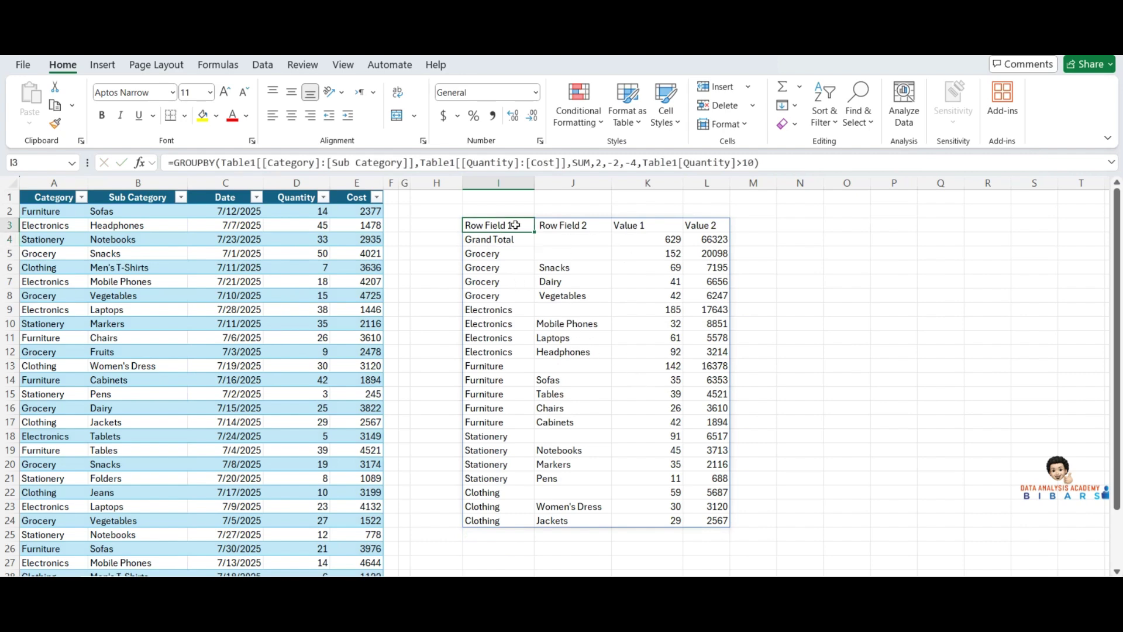